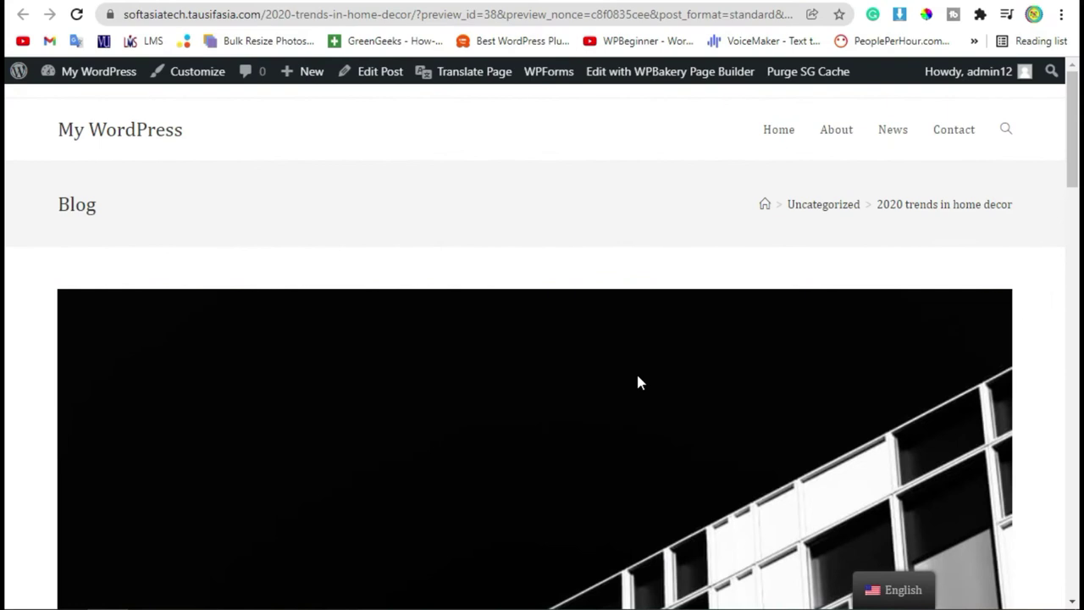
# - Review the social follow links in the post preview, then go to the admin Dashboard
pyautogui.scroll(-15, 320, 281)
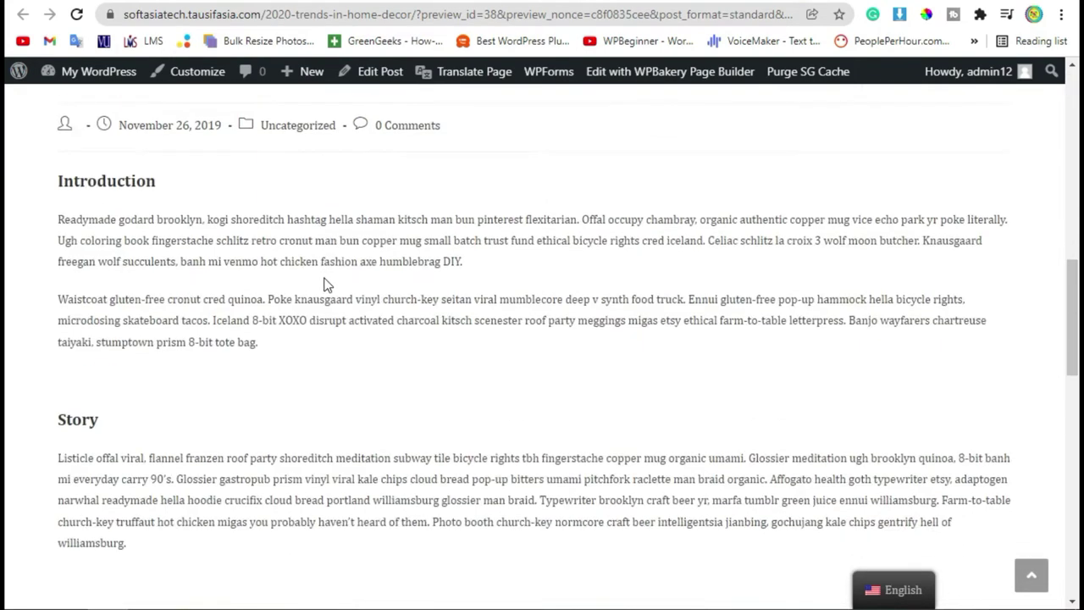
pyautogui.scroll(-2, 332, 286)
pyautogui.scroll(2, 331, 285)
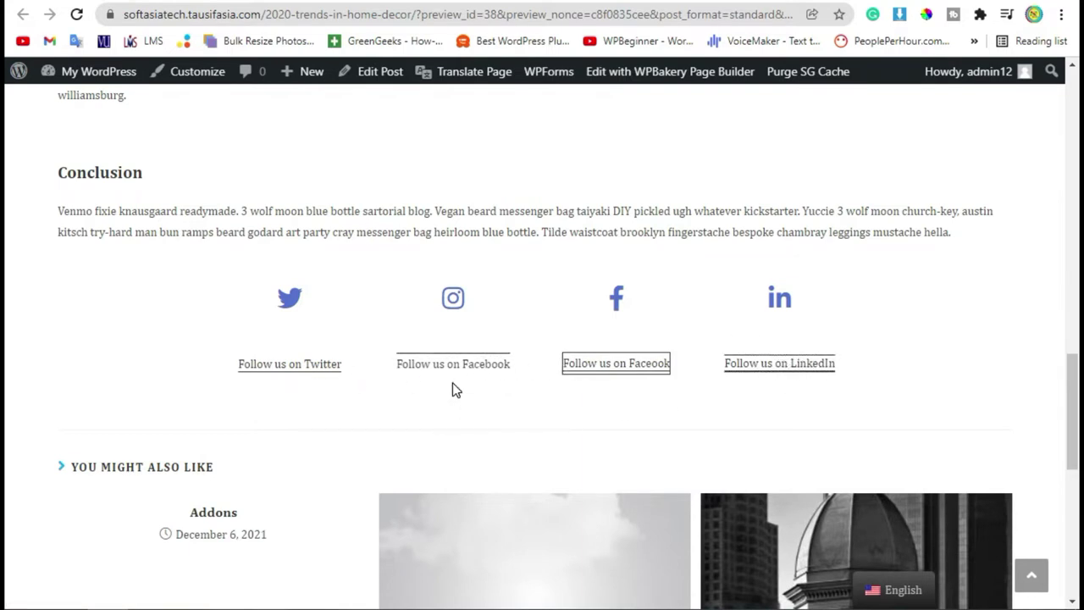
pyautogui.scroll(4, 449, 400)
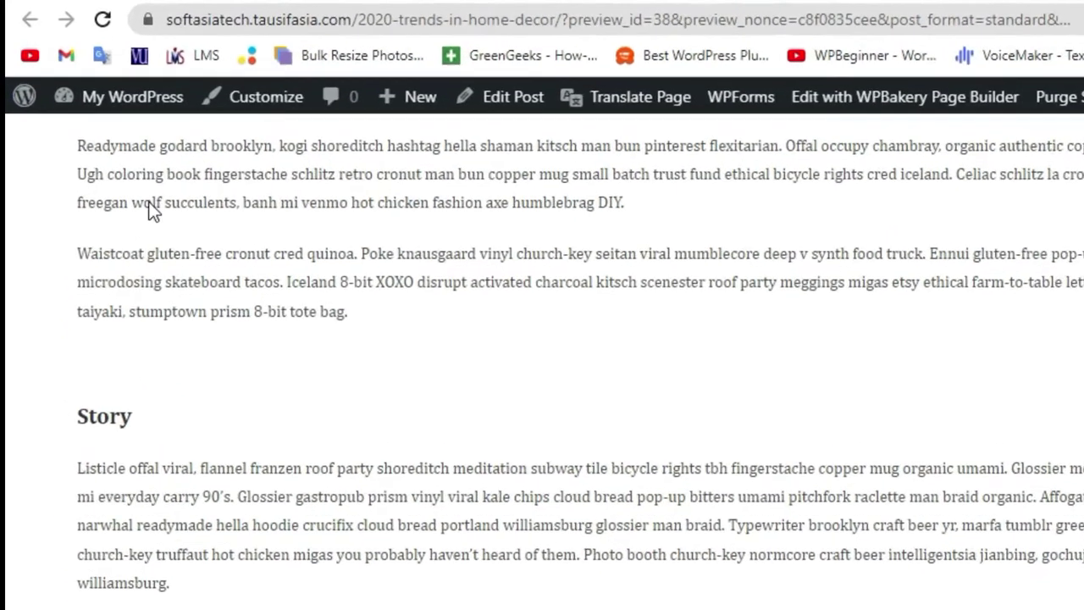
pyautogui.moveTo(92, 76)
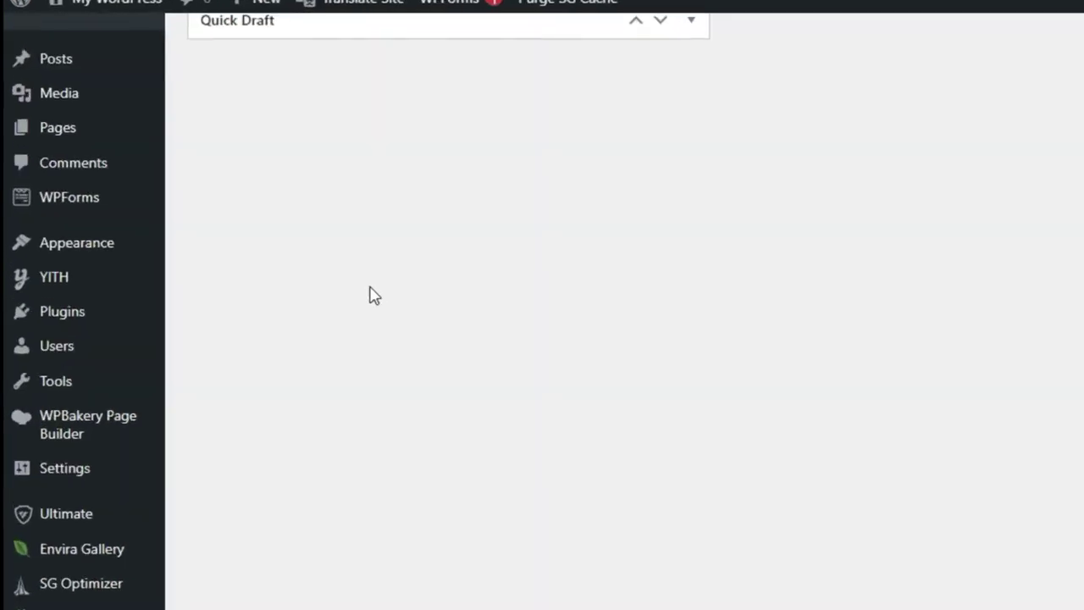
# - Choose Ultimate_VC_Addons.zip from the Desktop as the plugin file to upload
pyautogui.moveTo(102, 227)
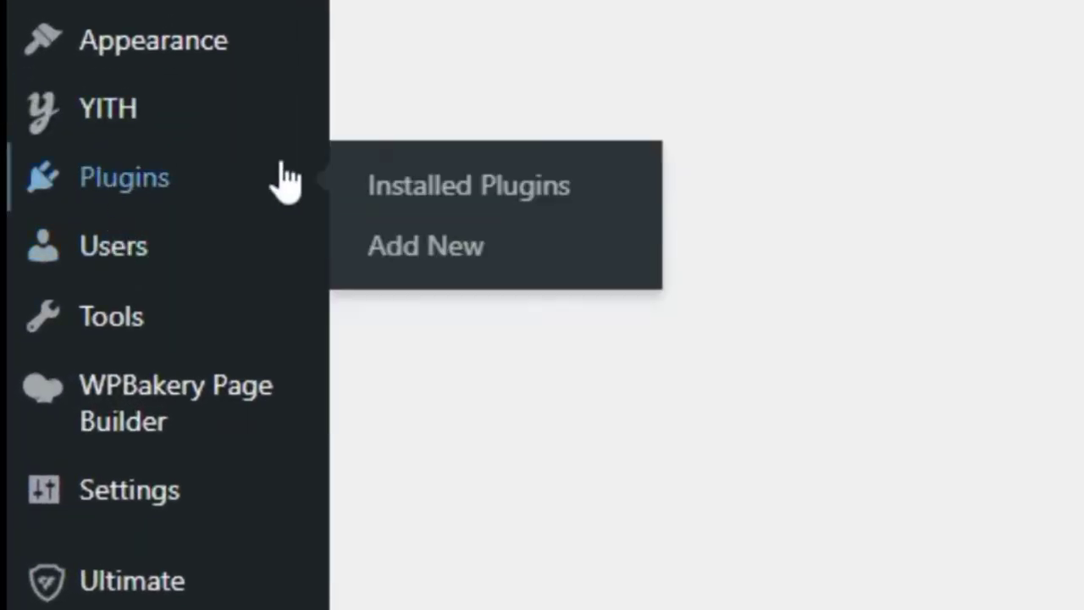
pyautogui.moveTo(282, 485)
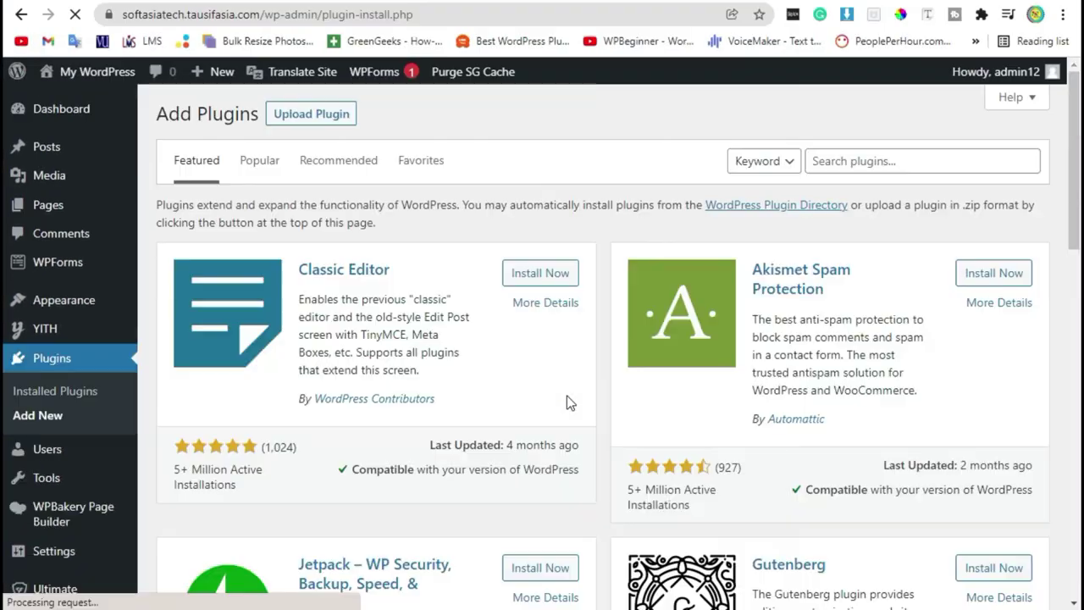
pyautogui.click(291, 121)
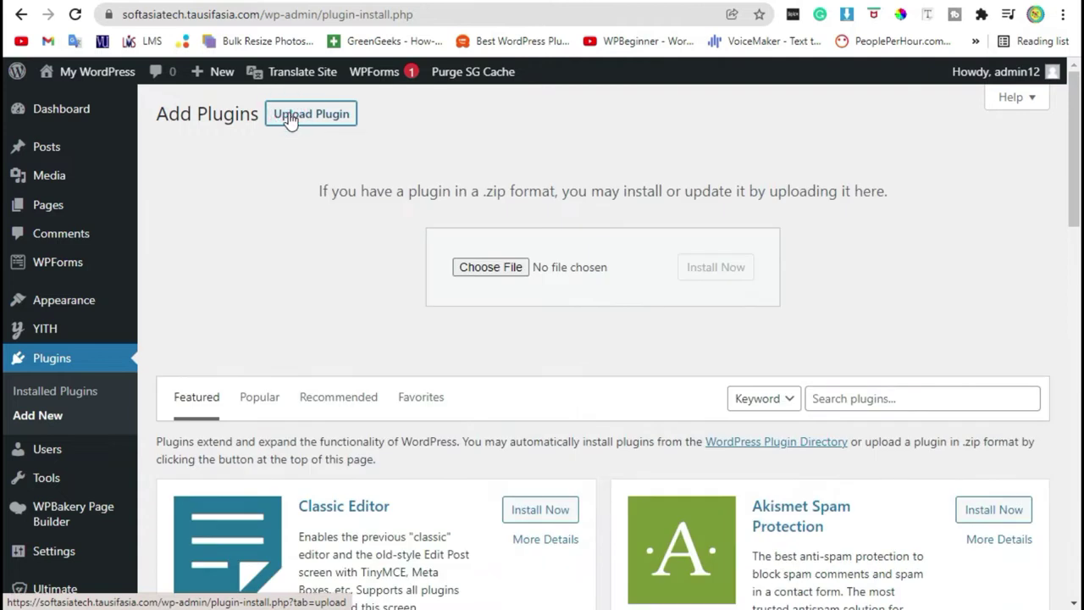
pyautogui.click(514, 269)
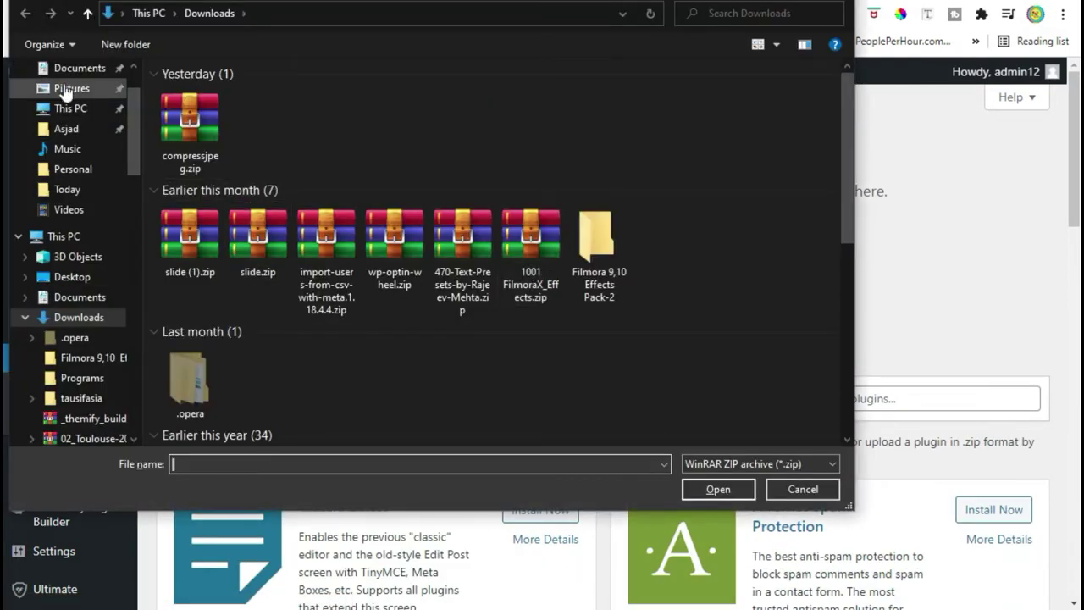
pyautogui.click(85, 278)
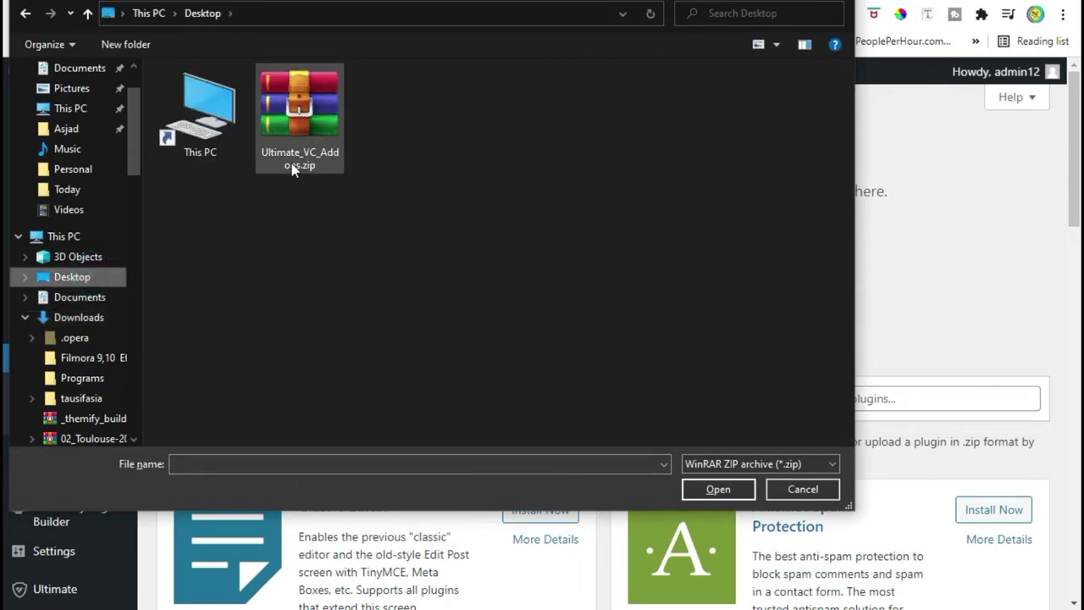
pyautogui.doubleClick(308, 135)
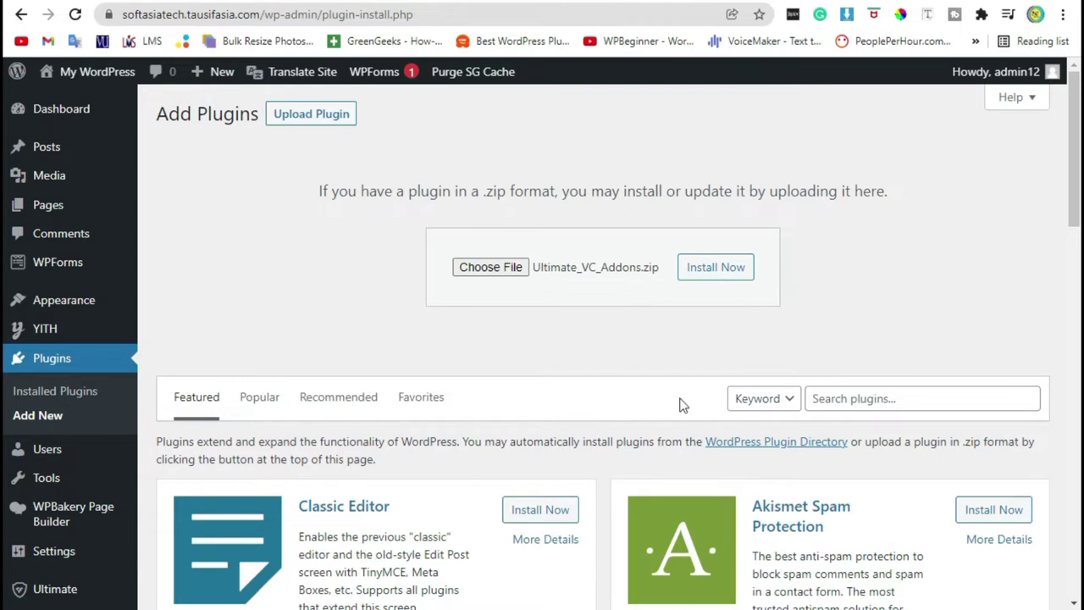
# - Install the zip and replace the existing Ultimate_VC_Addons copy with the uploaded version
pyautogui.click(716, 270)
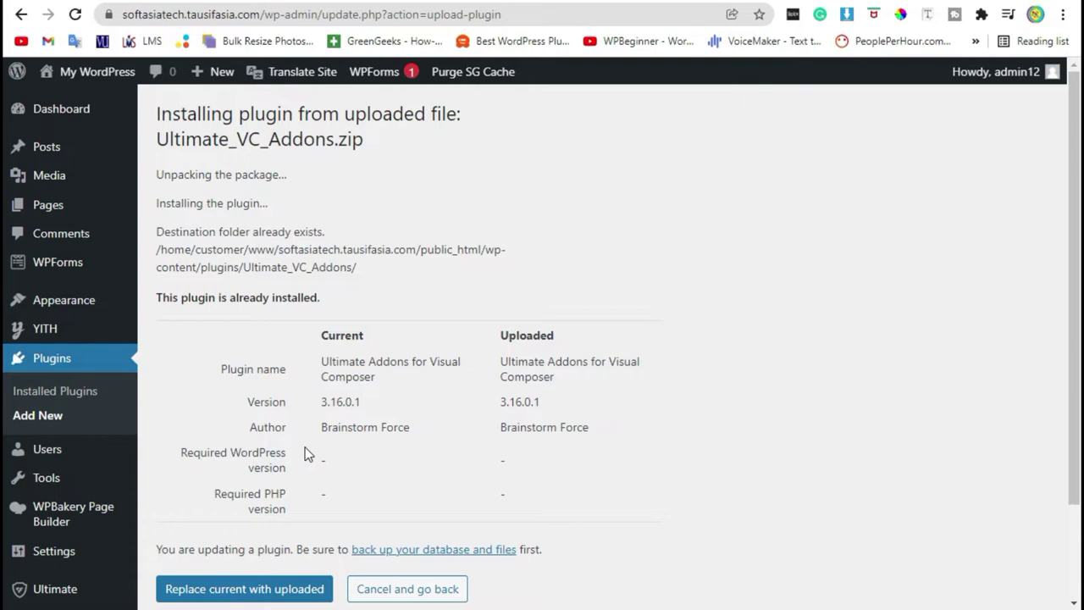
pyautogui.scroll(-2, 351, 375)
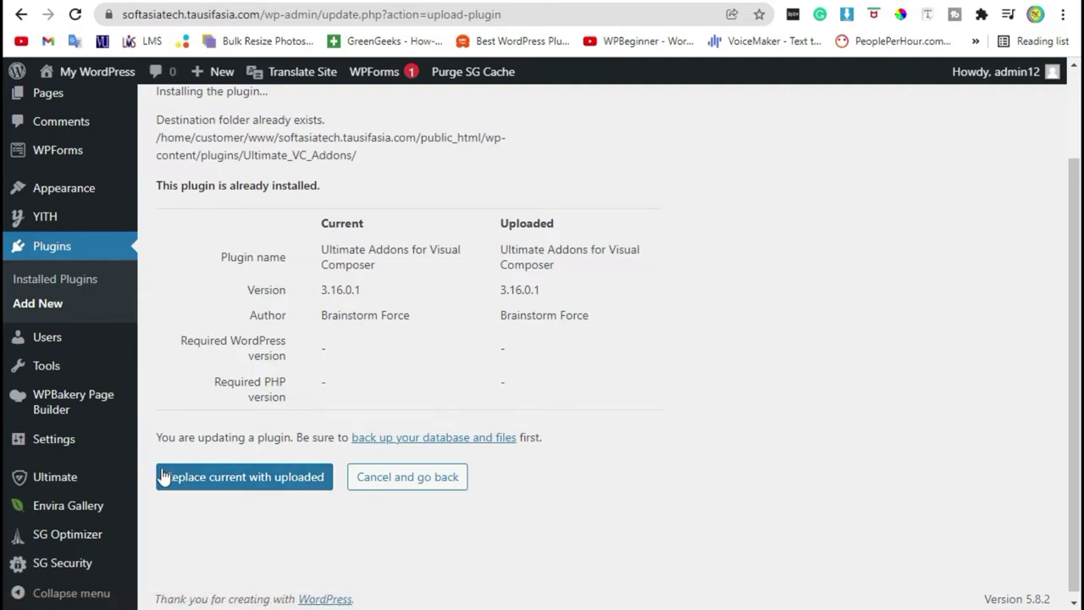
pyautogui.click(215, 489)
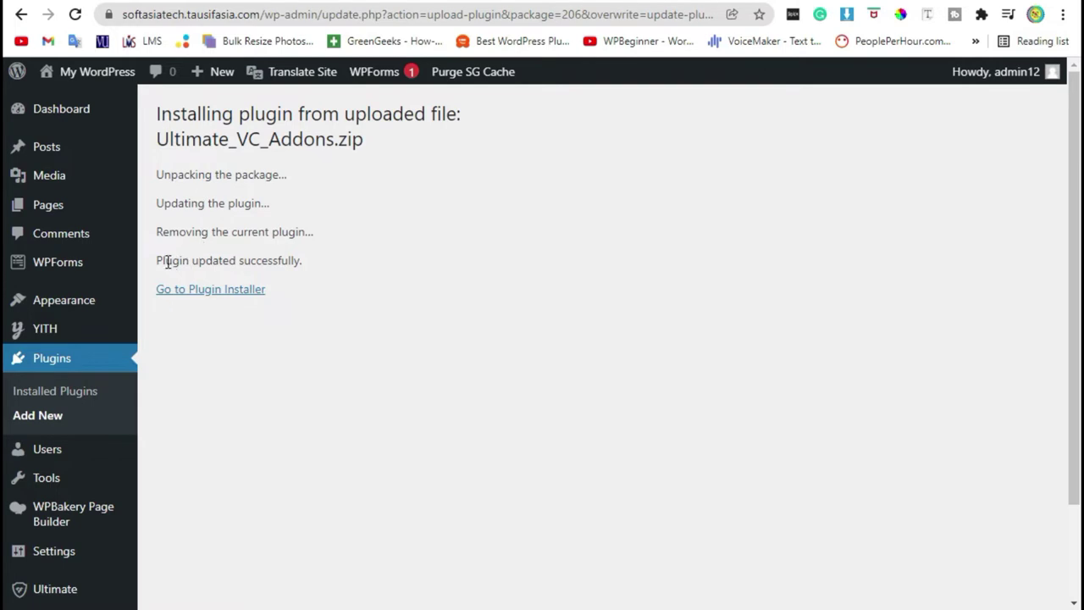
pyautogui.moveTo(166, 262); pyautogui.dragTo(297, 262)
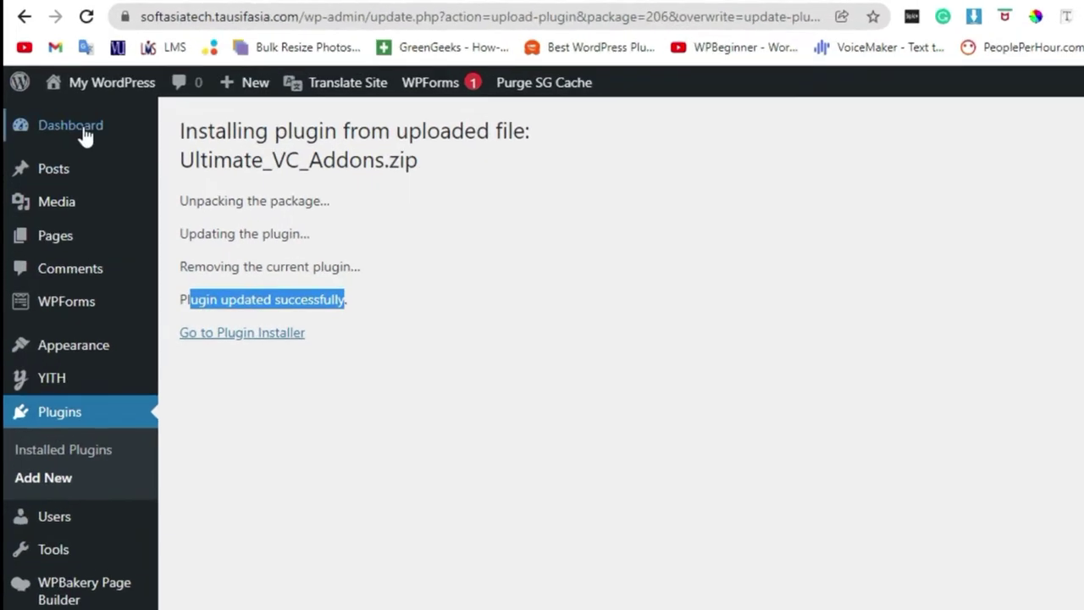
# - Open '2020 trends in home decor' from All Posts in the WPBakery Page Builder
pyautogui.click(83, 127)
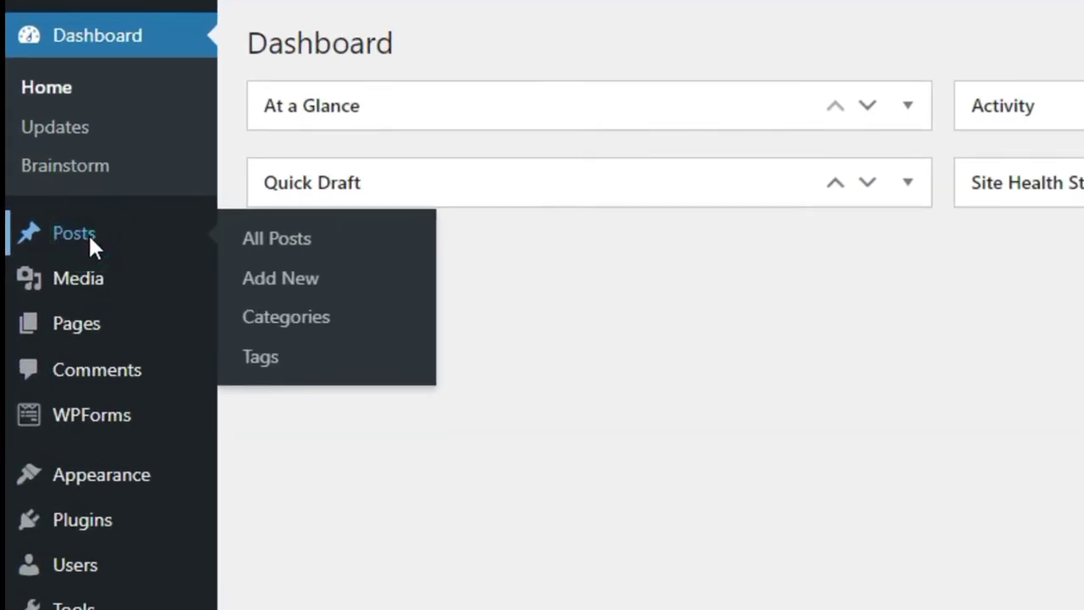
pyautogui.click(88, 233)
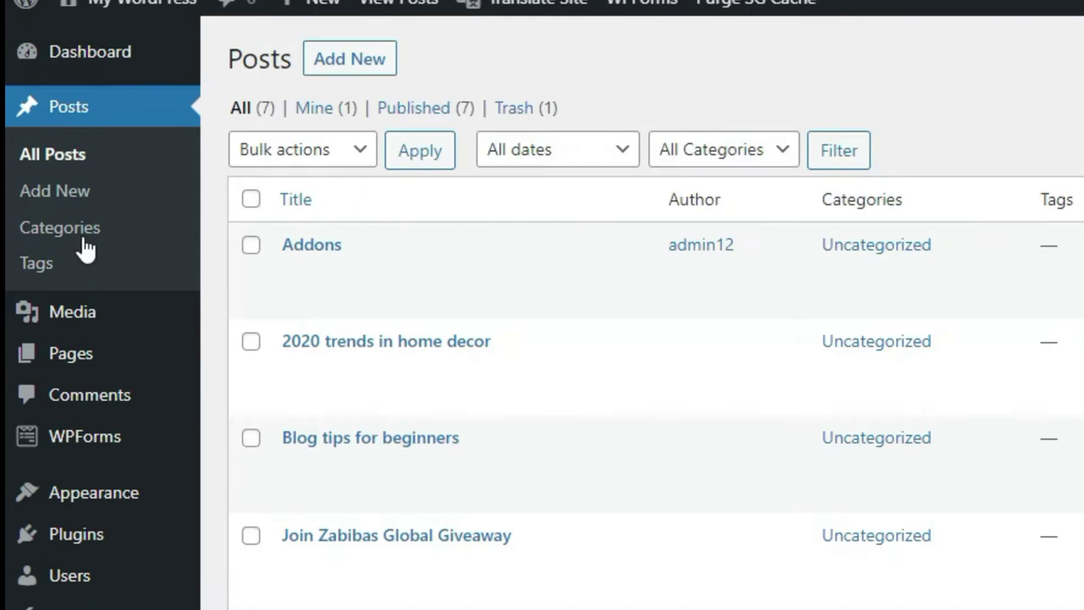
pyautogui.scroll(-1, 724, 127)
pyautogui.moveTo(334, 218)
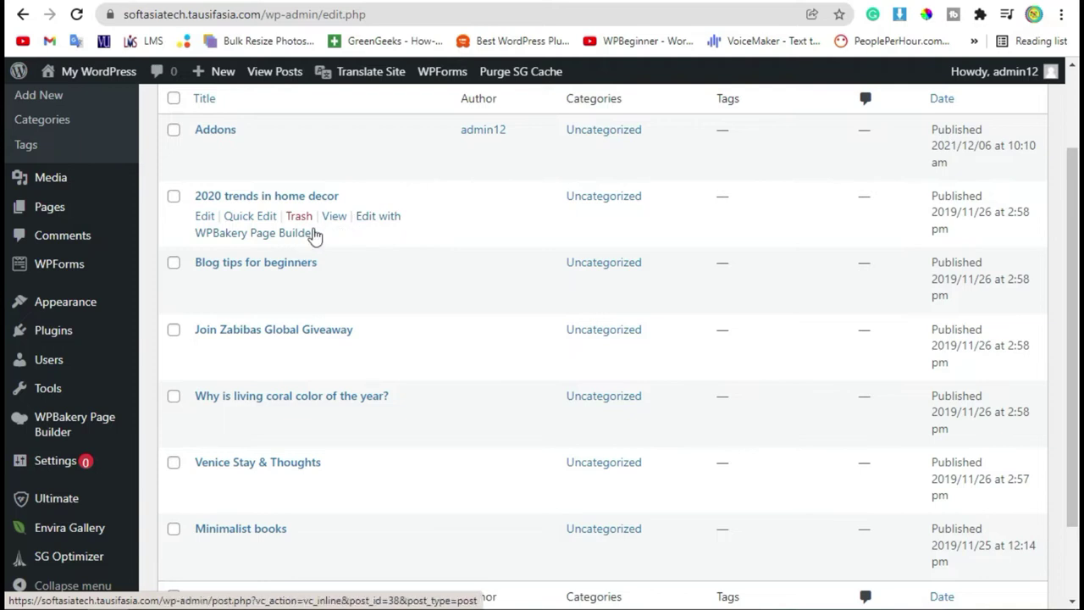
pyautogui.click(258, 233)
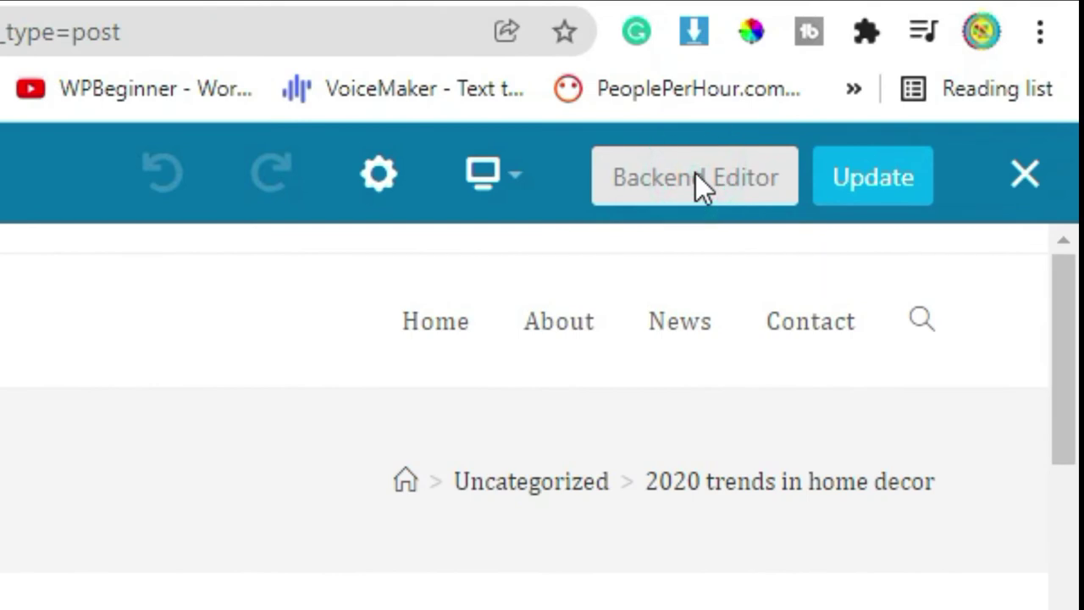
# - In the backend editor, add a six-column row below the Conclusion
pyautogui.click(695, 173)
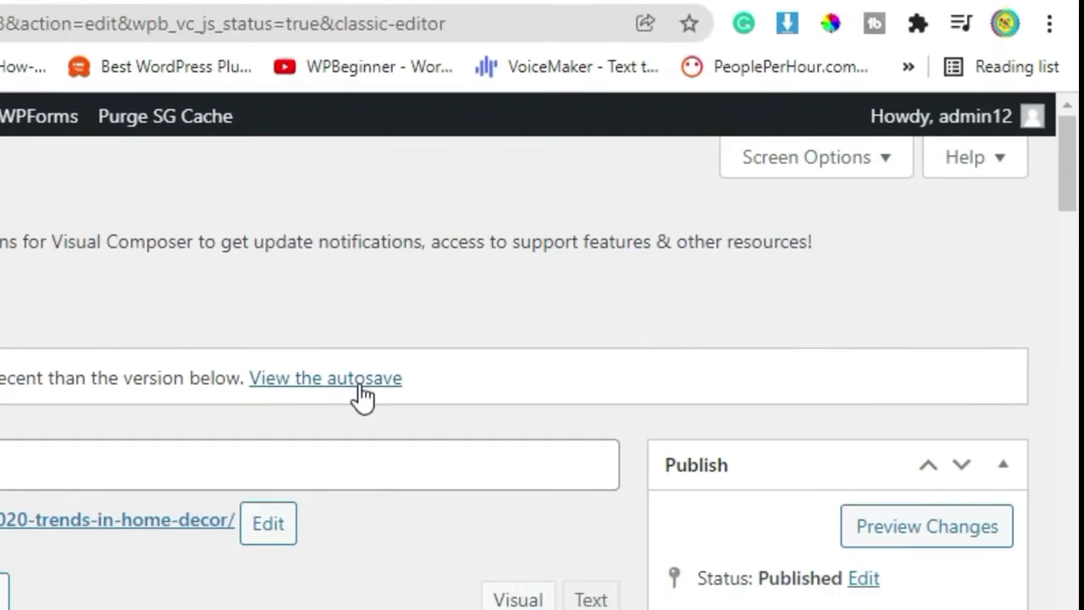
pyautogui.scroll(-3, 547, 356)
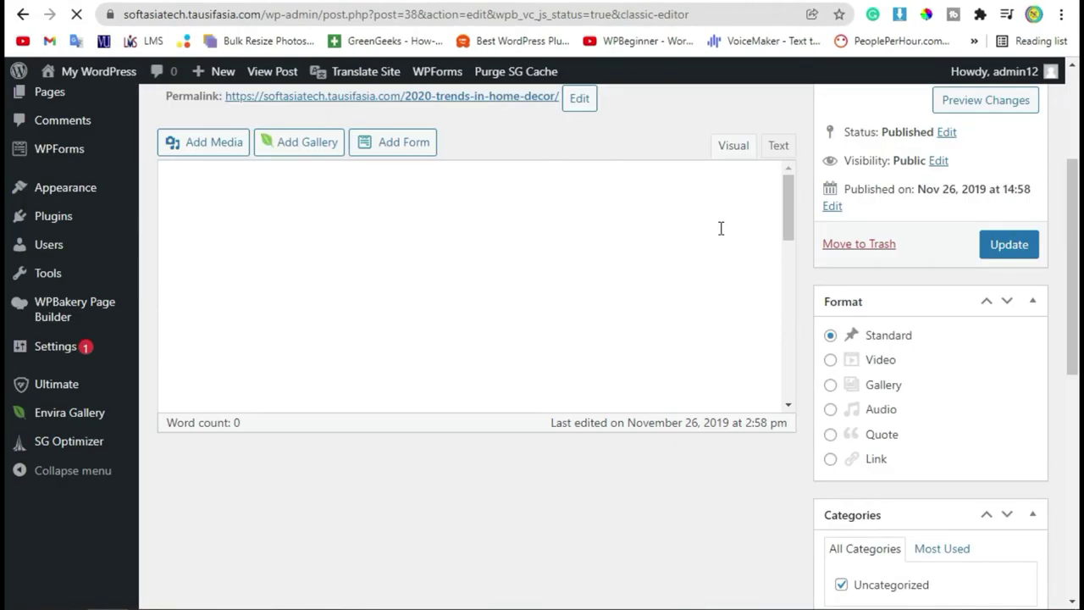
pyautogui.scroll(-10, 720, 236)
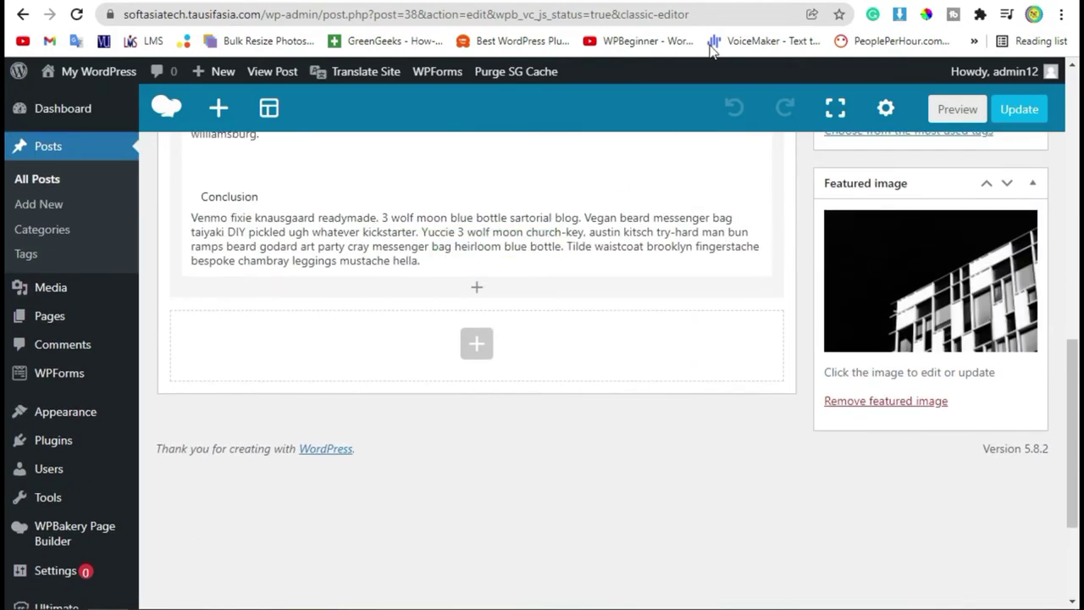
pyautogui.scroll(-2, 477, 379)
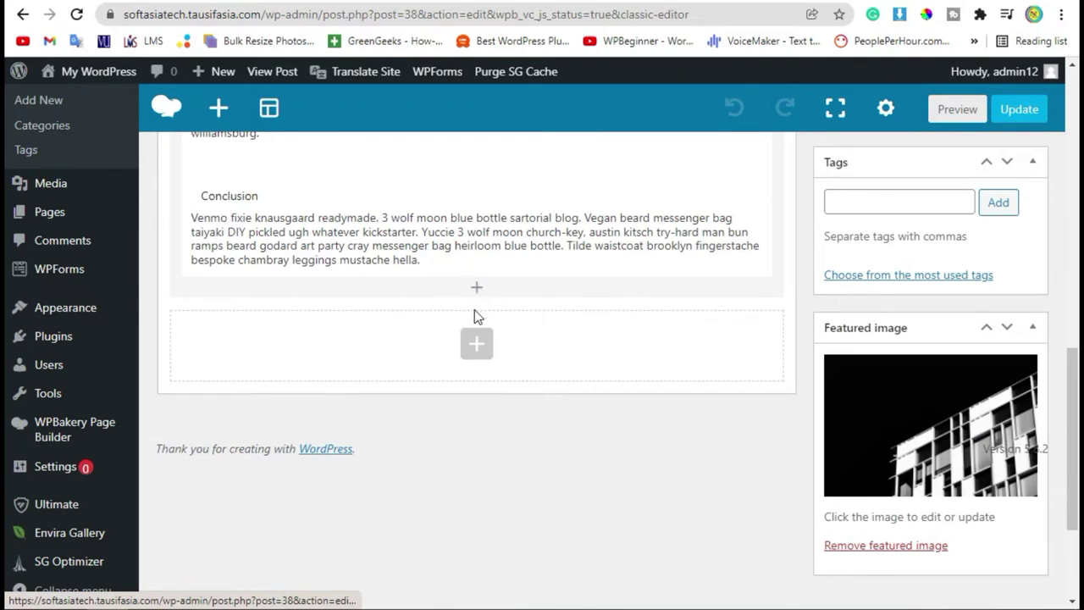
pyautogui.click(478, 346)
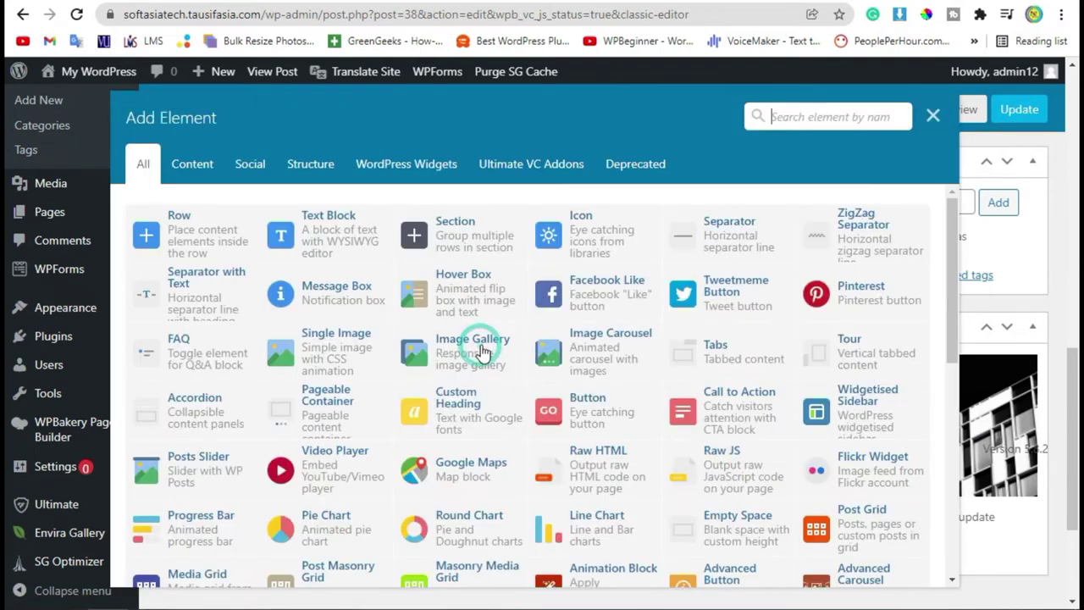
pyautogui.click(184, 251)
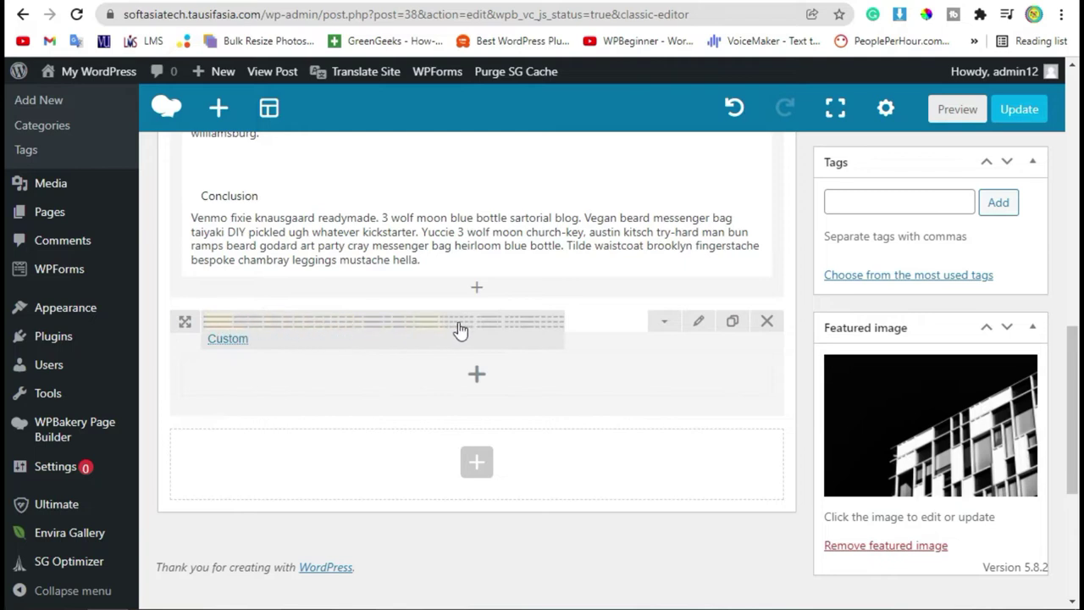
pyautogui.click(467, 327)
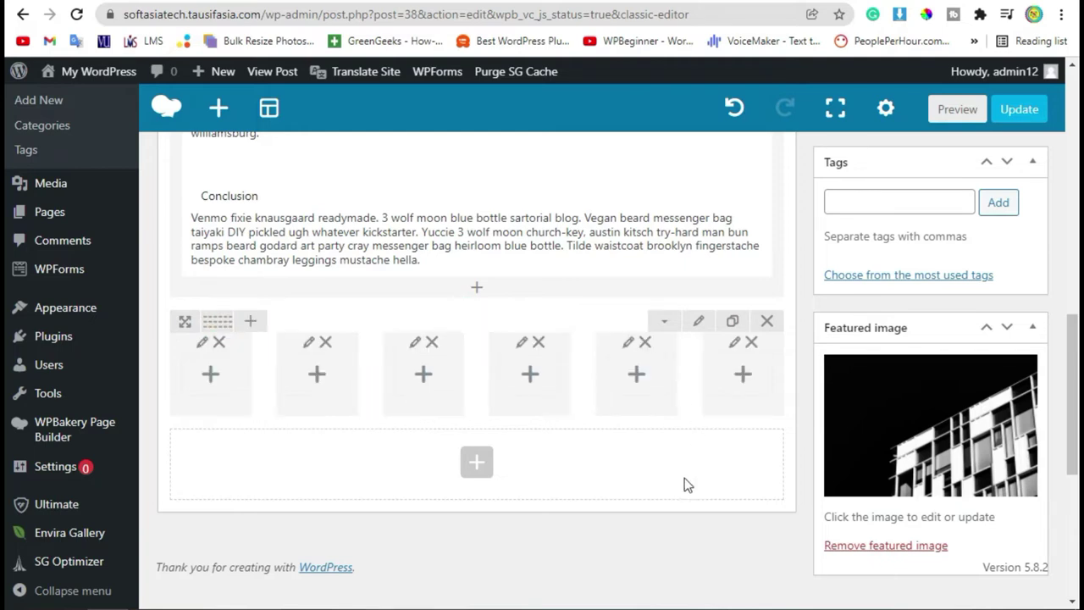
# - Browse the element types, including Ultimate VC Addons, for the second column
pyautogui.click(325, 378)
pyautogui.click(541, 165)
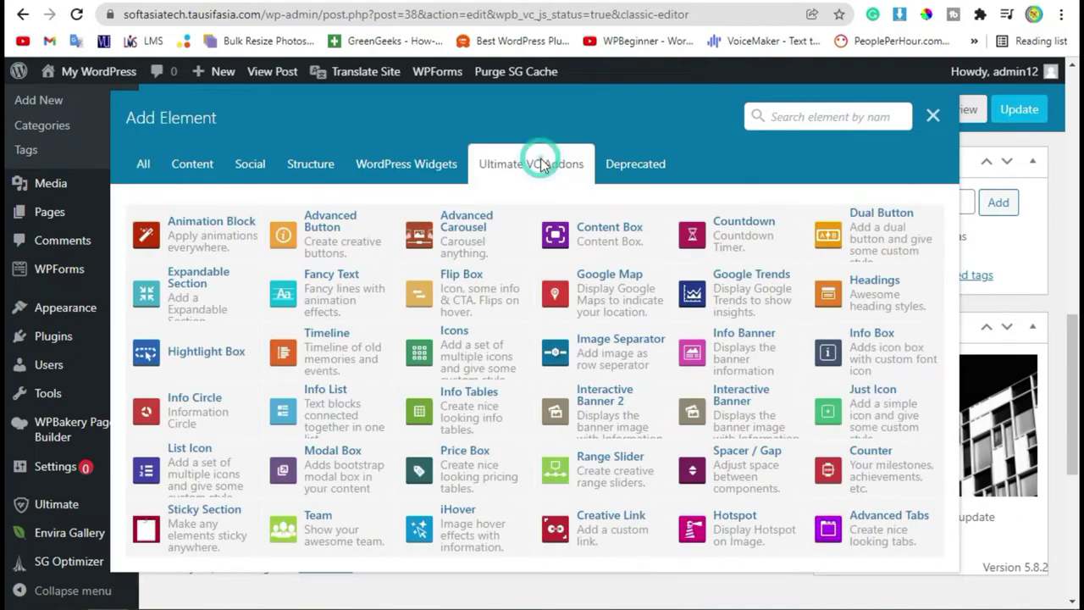
pyautogui.click(144, 164)
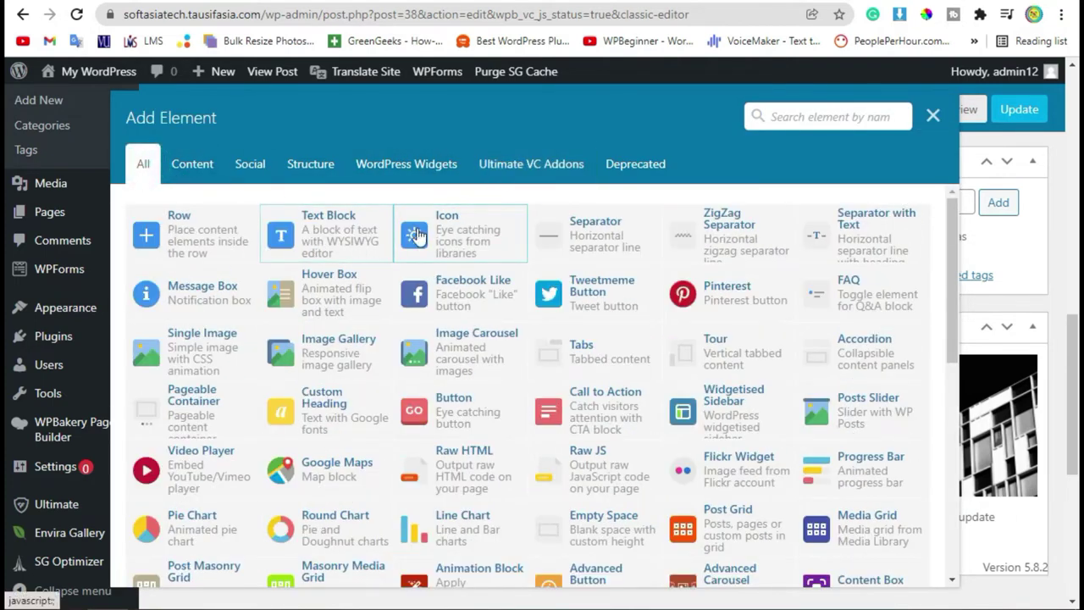
# - Add a Facebook f icon to the second column, then list Ultimate VC Addons elements below it
pyautogui.click(452, 251)
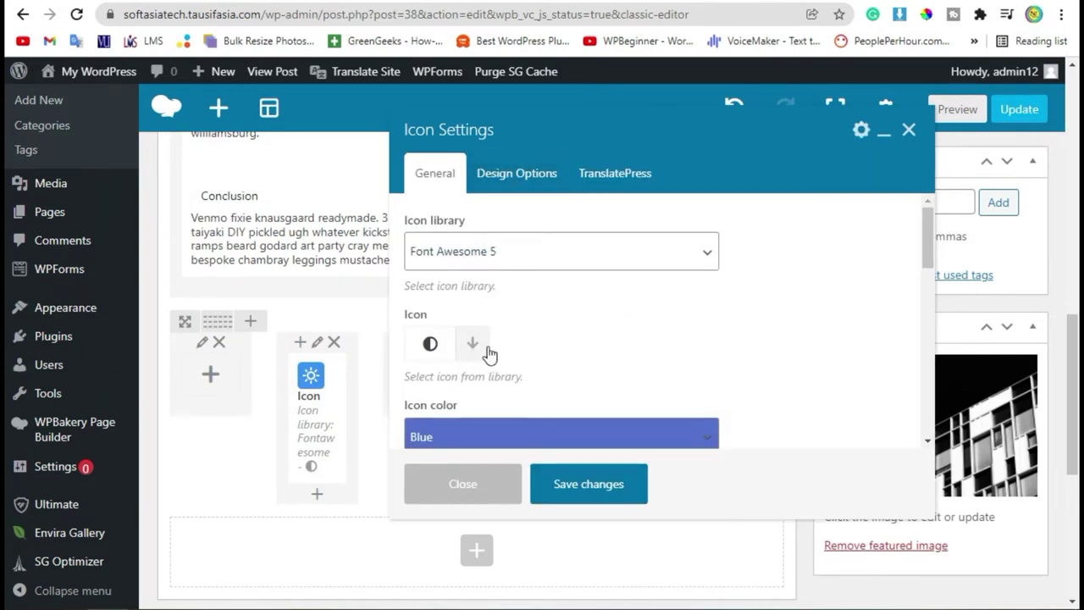
pyautogui.scroll(-2, 708, 275)
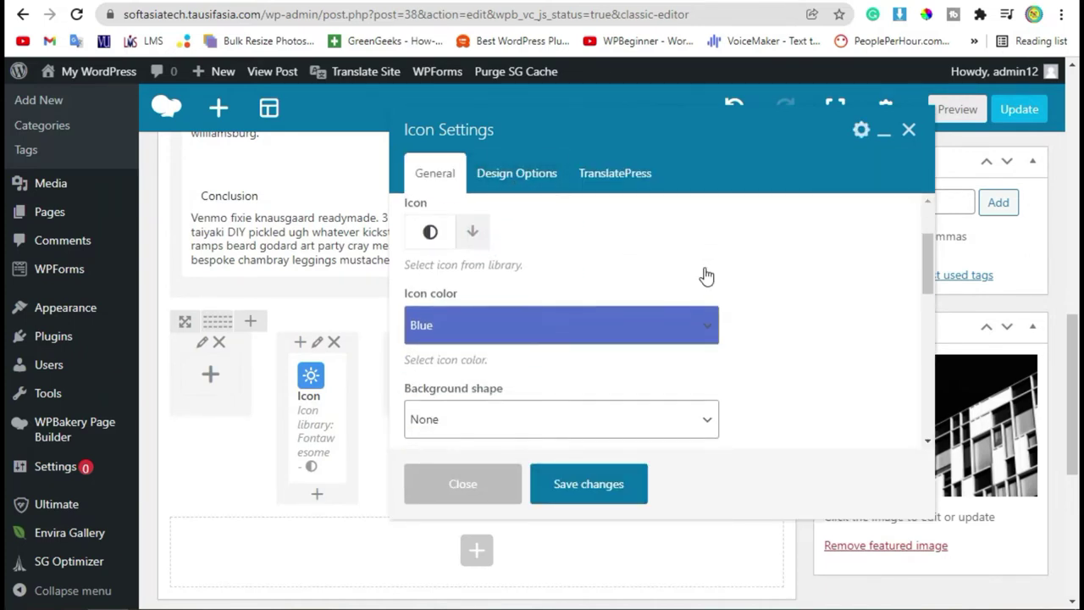
pyautogui.click(472, 234)
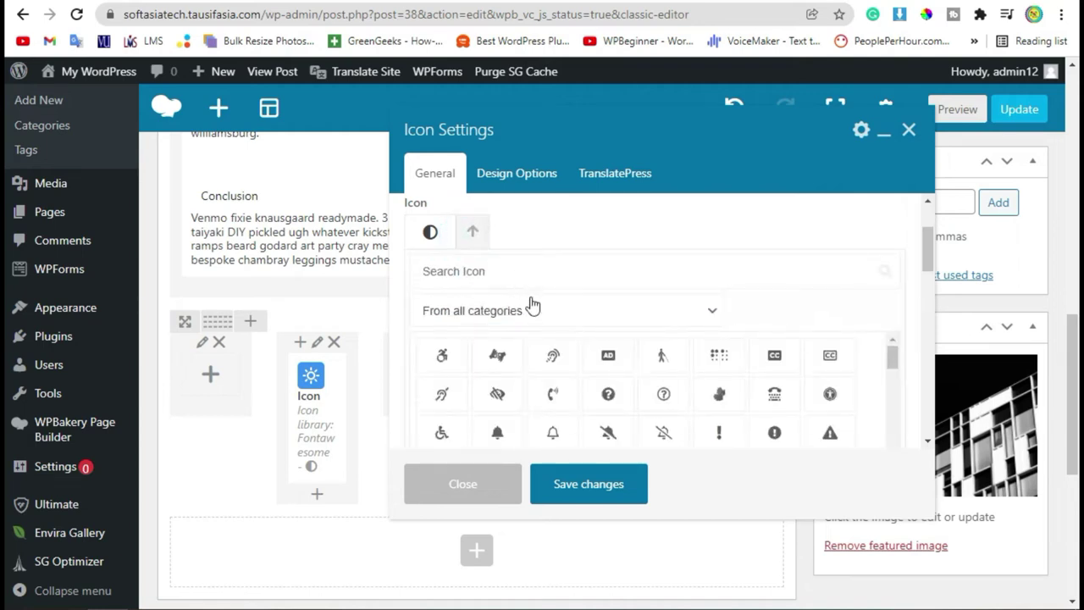
pyautogui.write('fac')
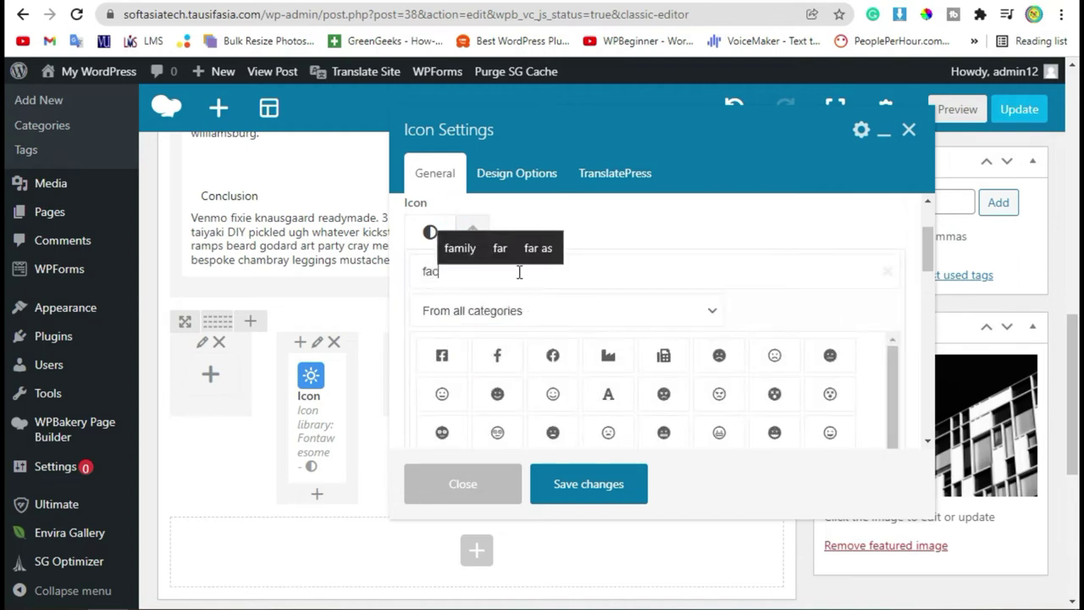
pyautogui.click(497, 355)
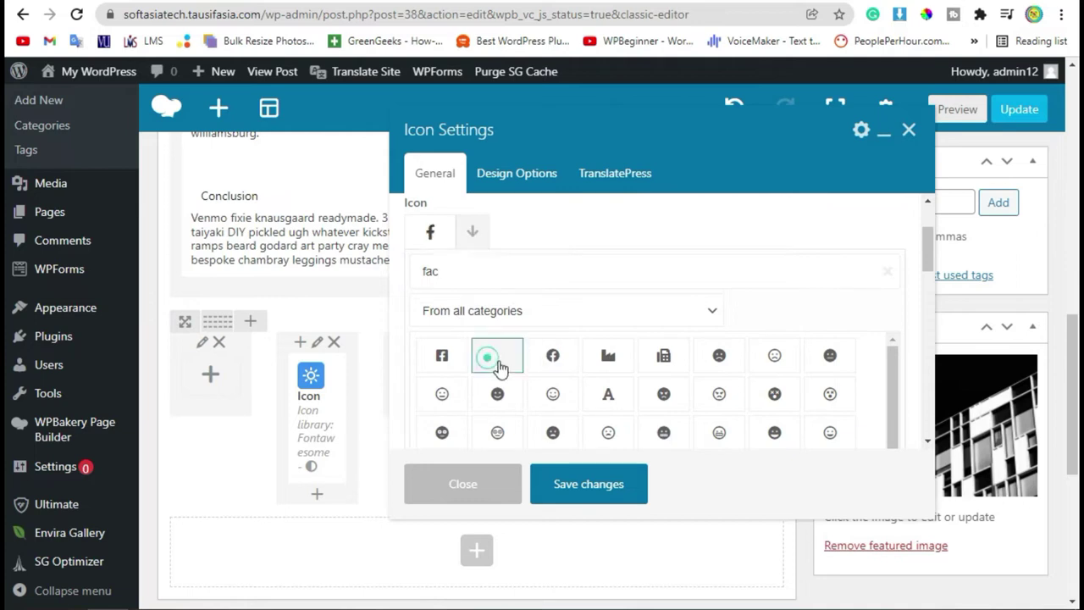
pyautogui.click(604, 486)
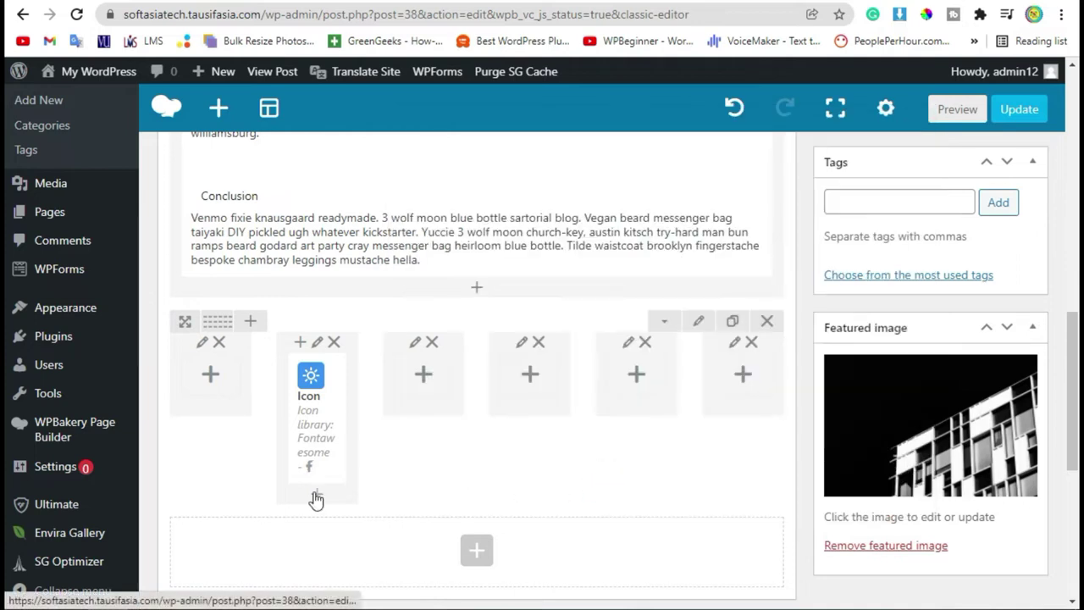
pyautogui.click(316, 494)
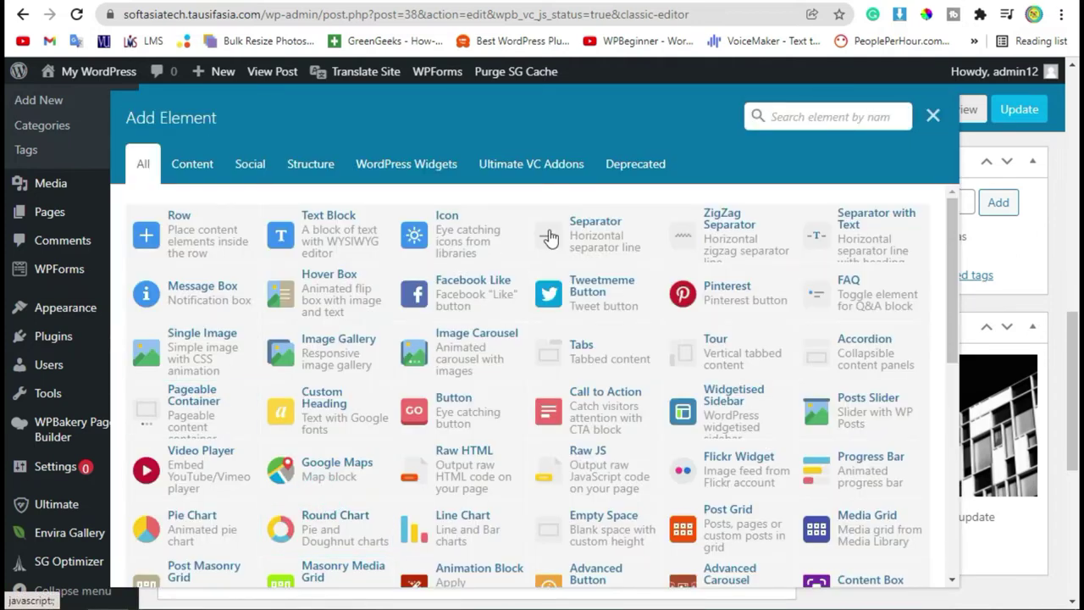
pyautogui.click(557, 166)
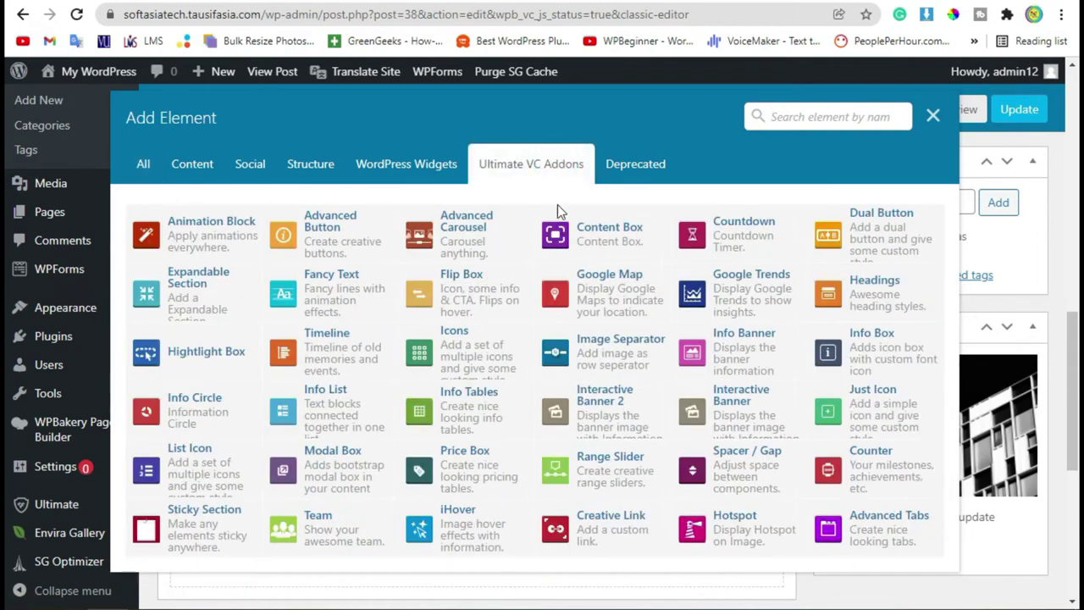
# - Add a Creative Link titled 'Follow us on Facebook' below the Facebook icon
pyautogui.click(608, 536)
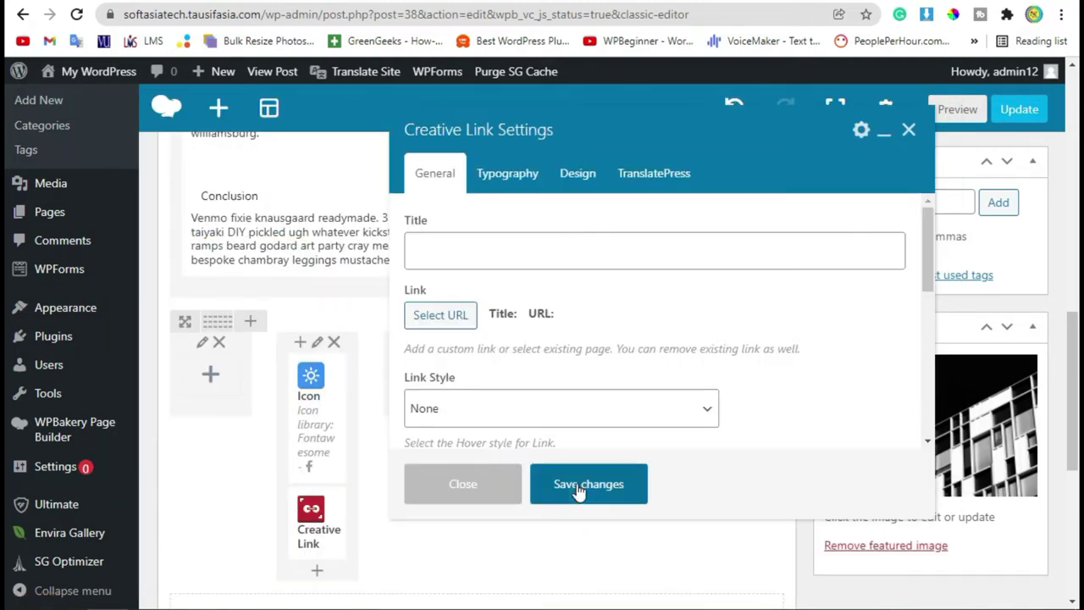
pyautogui.click(491, 249)
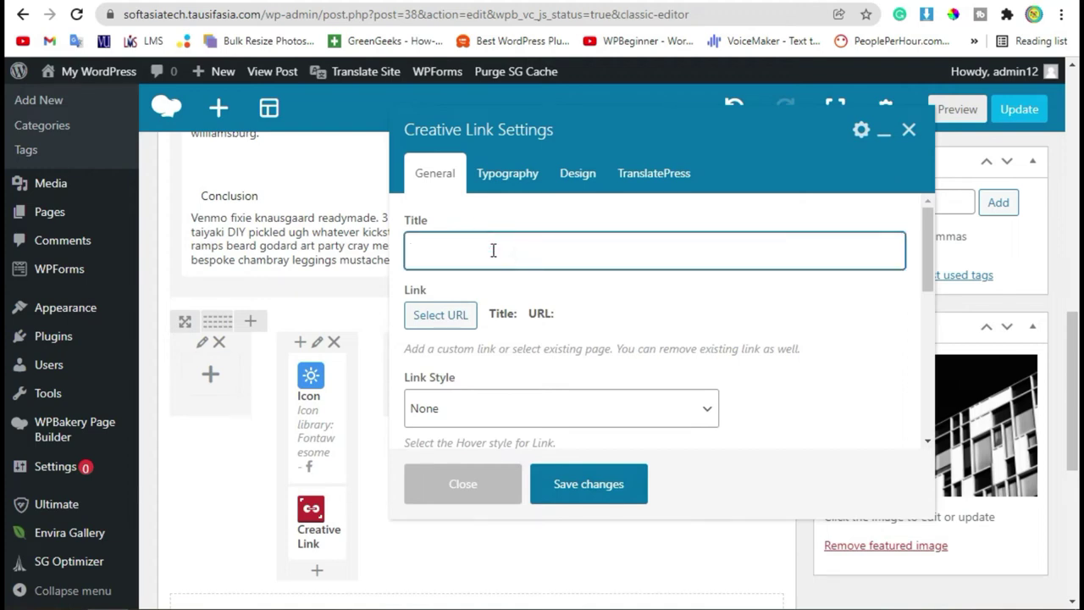
pyautogui.write('Follo')
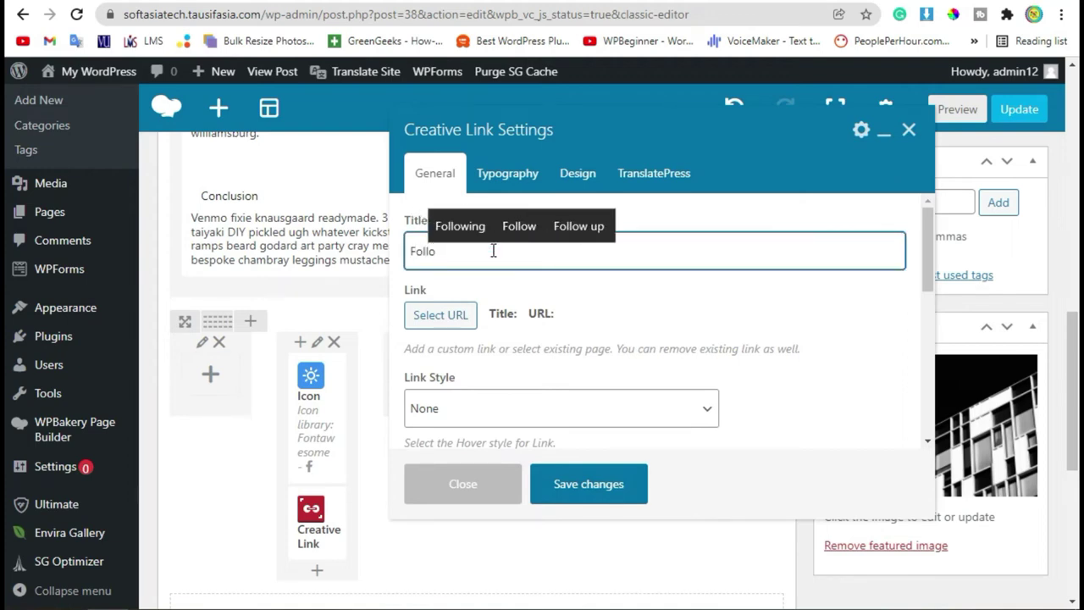
pyautogui.write('w us')
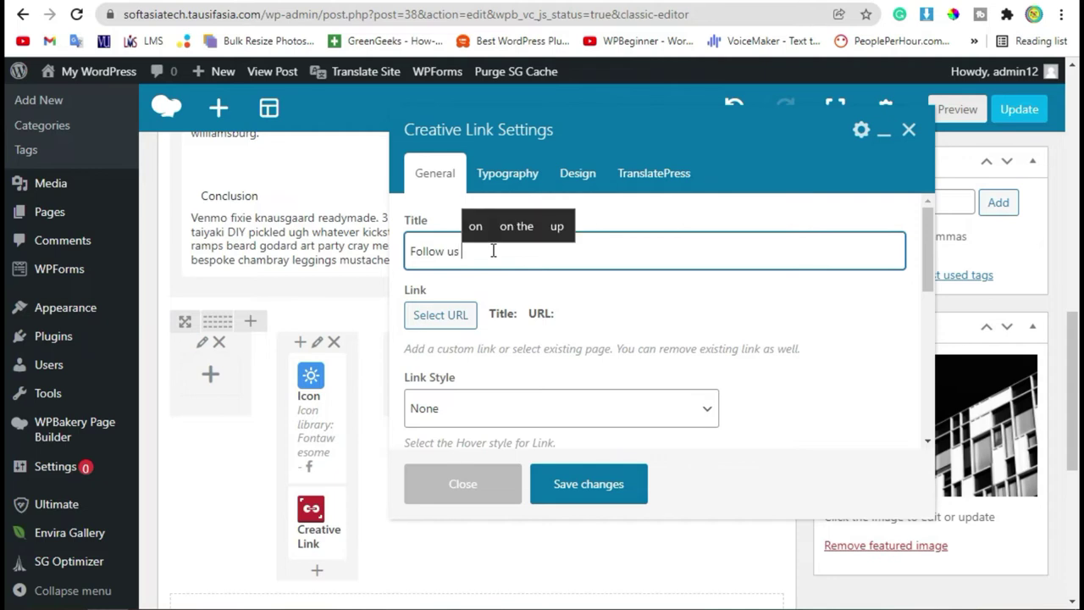
pyautogui.write('on Faceb')
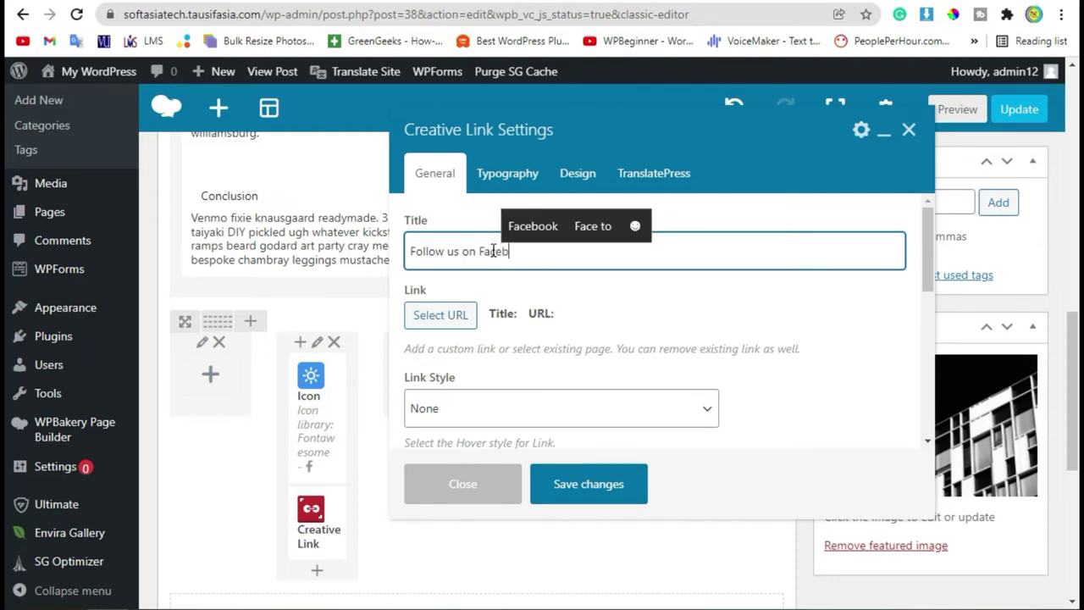
pyautogui.write('ook')
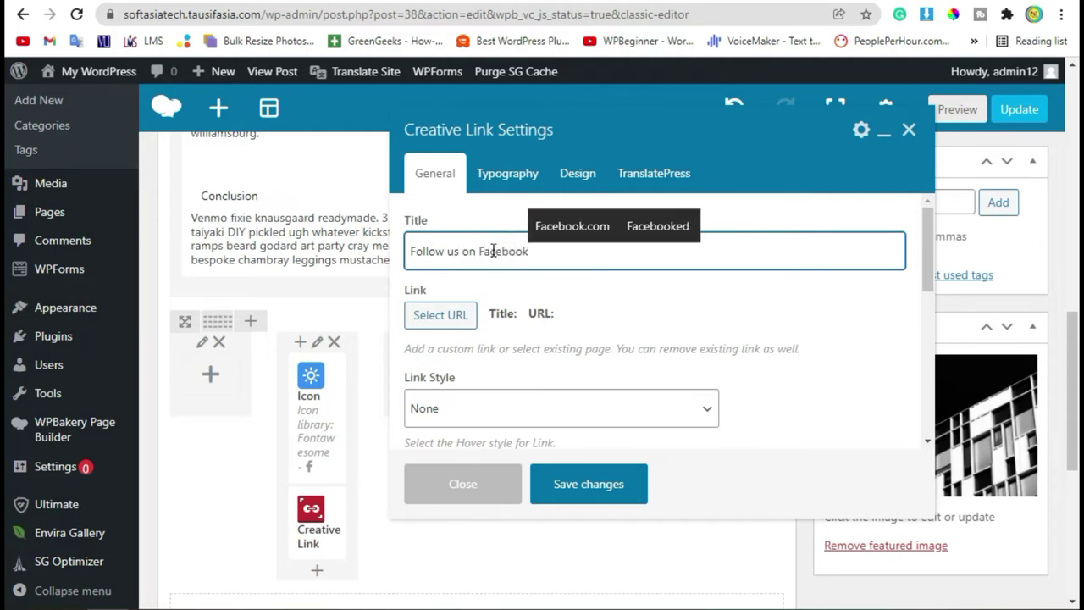
# - Link it to facebook.com, opening in a new tab, with hover Style 10
pyautogui.click(439, 315)
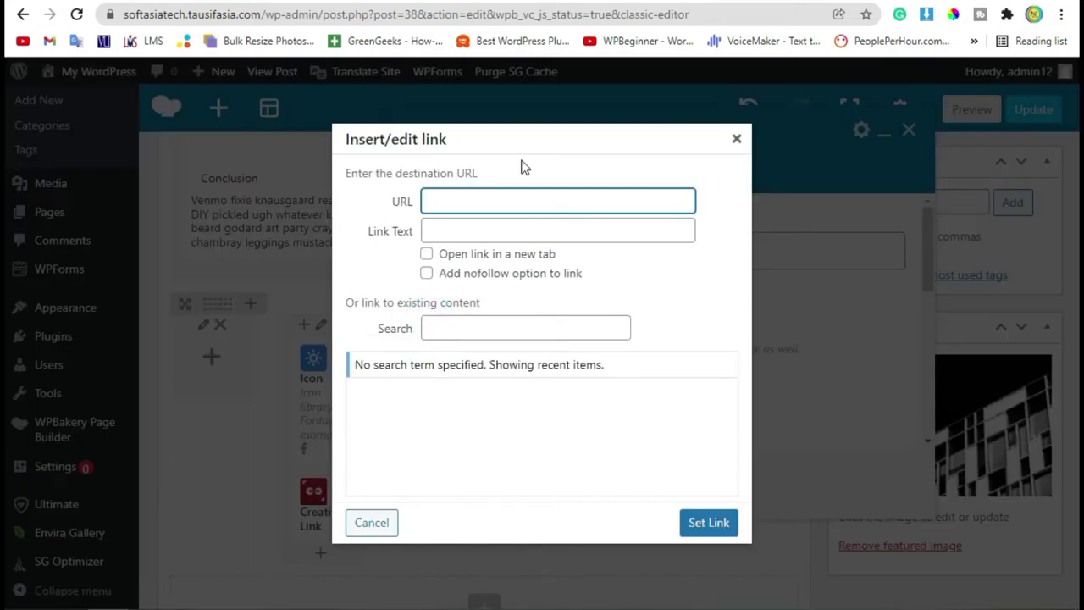
pyautogui.write('facebook')
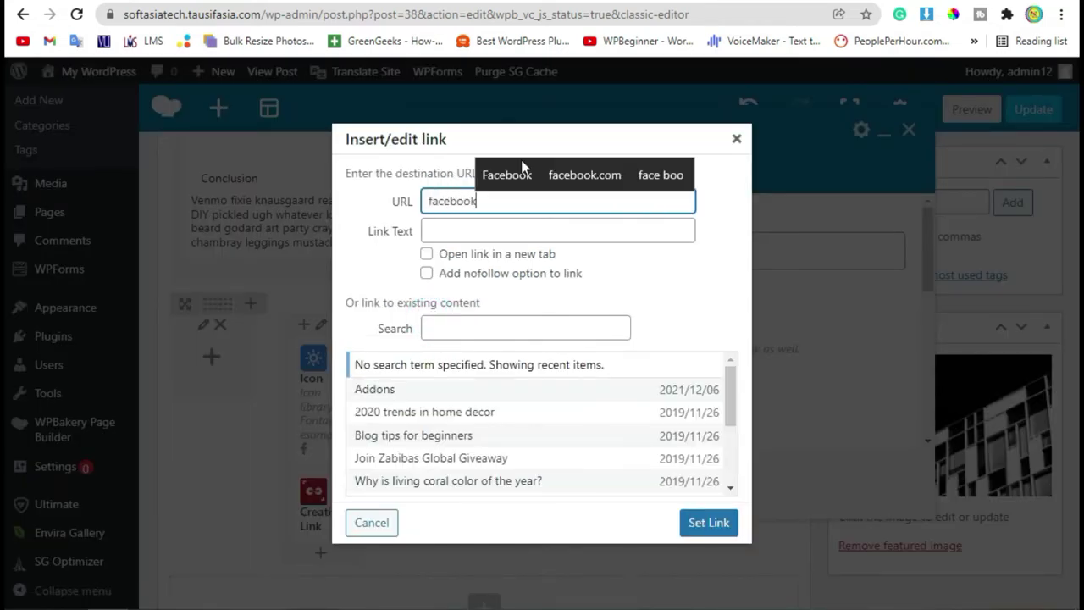
pyautogui.write('.co')
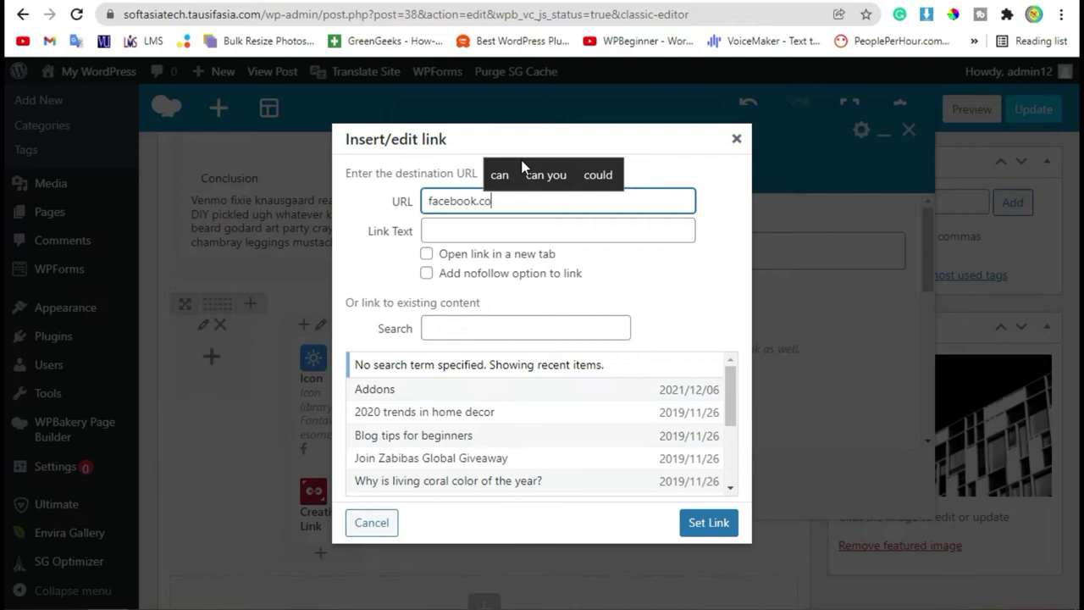
pyautogui.write('m')
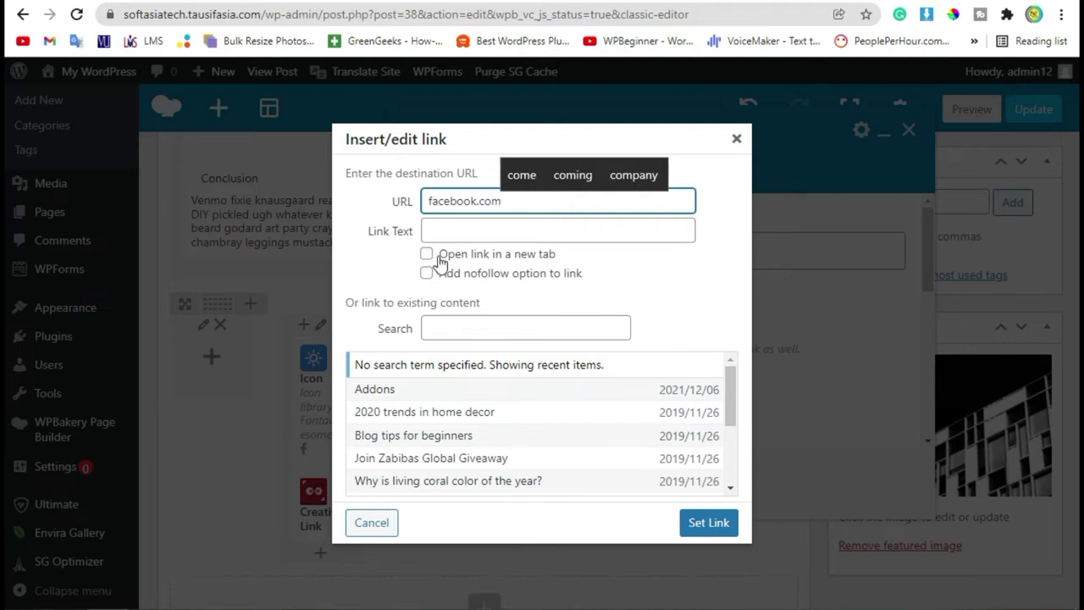
pyautogui.click(479, 254)
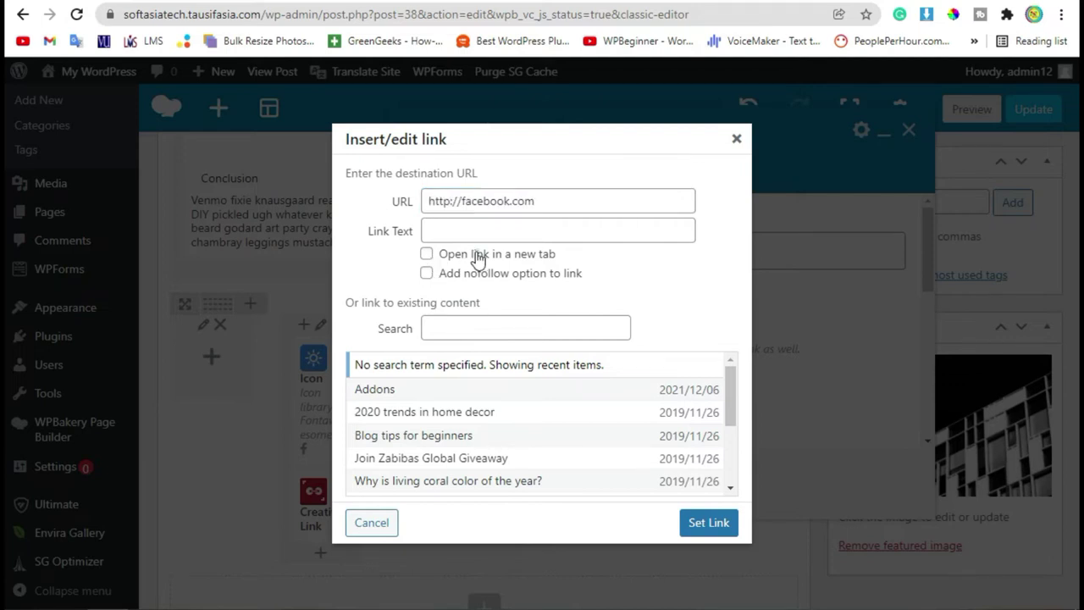
pyautogui.click(699, 523)
pyautogui.scroll(-2, 521, 326)
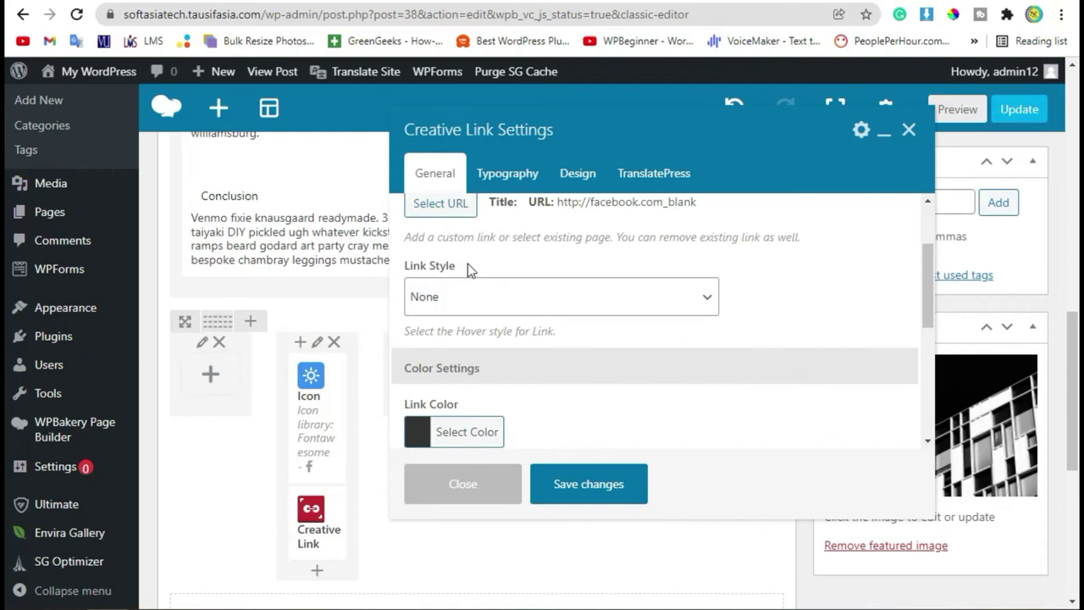
pyautogui.moveTo(468, 267); pyautogui.dragTo(405, 266)
pyautogui.click(585, 298)
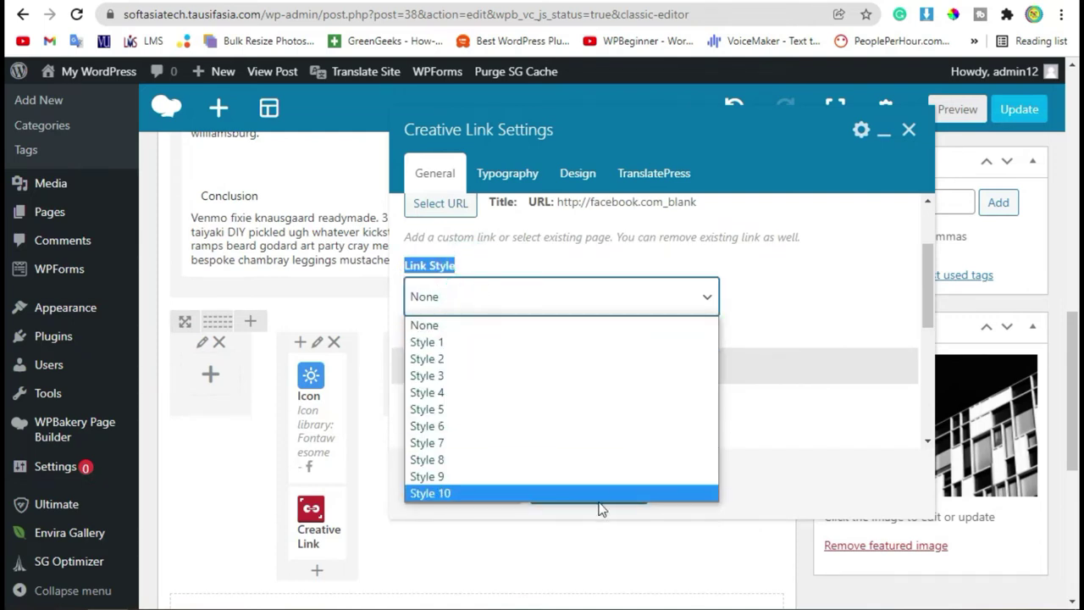
pyautogui.click(547, 493)
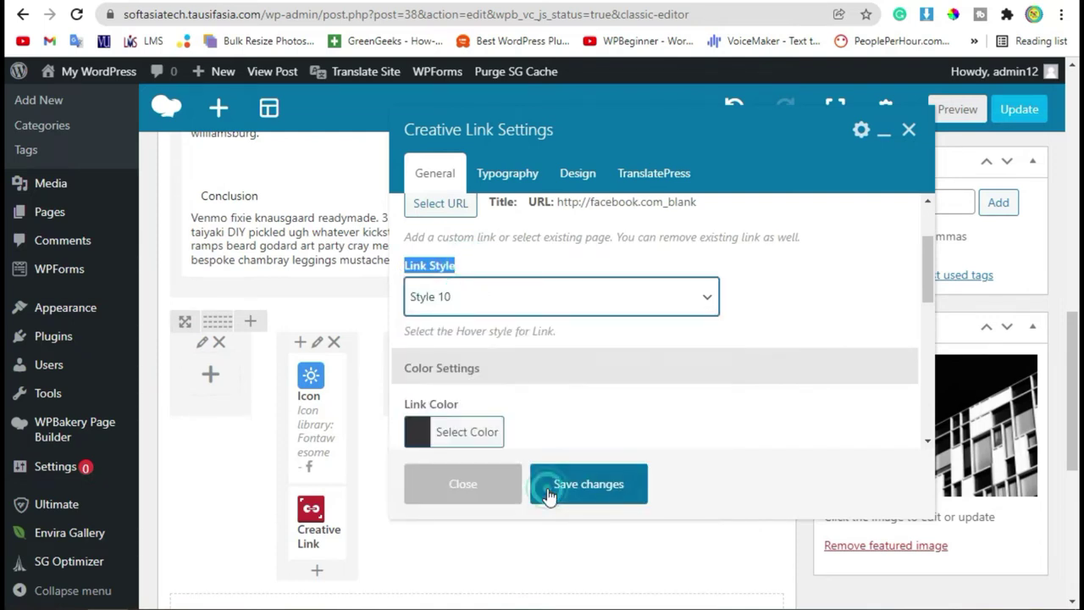
# - Save the Facebook link and add an icon element to the third column
pyautogui.click(572, 488)
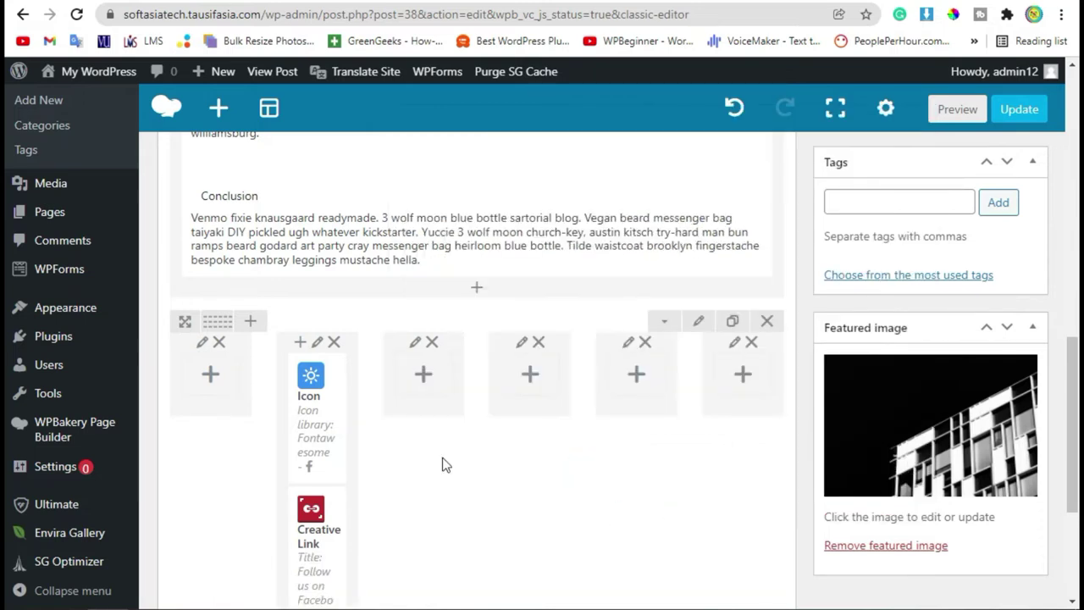
pyautogui.click(411, 381)
pyautogui.click(444, 178)
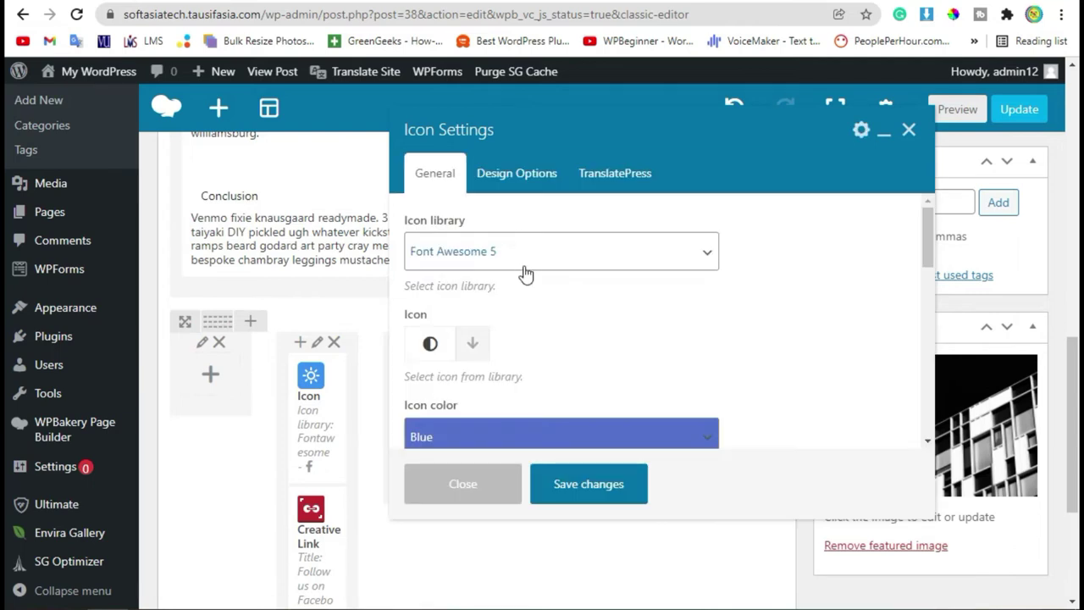
# - Set the third column's icon to Instagram by searching 'insta', and save
pyautogui.scroll(-2, 470, 308)
pyautogui.scroll(2, 479, 305)
pyautogui.scroll(-2, 689, 300)
pyautogui.click(472, 232)
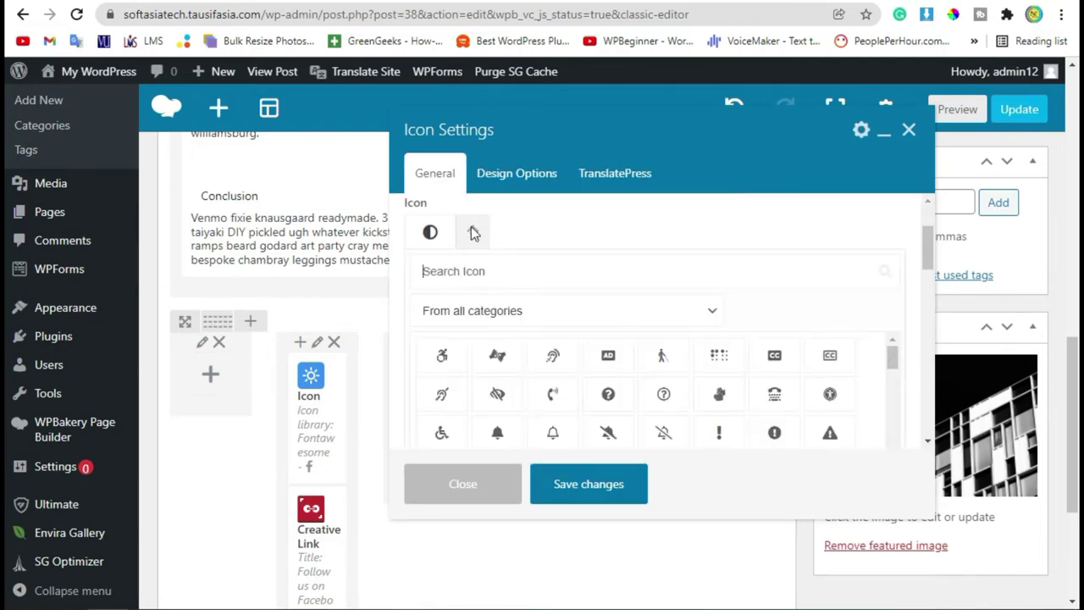
pyautogui.write('insta')
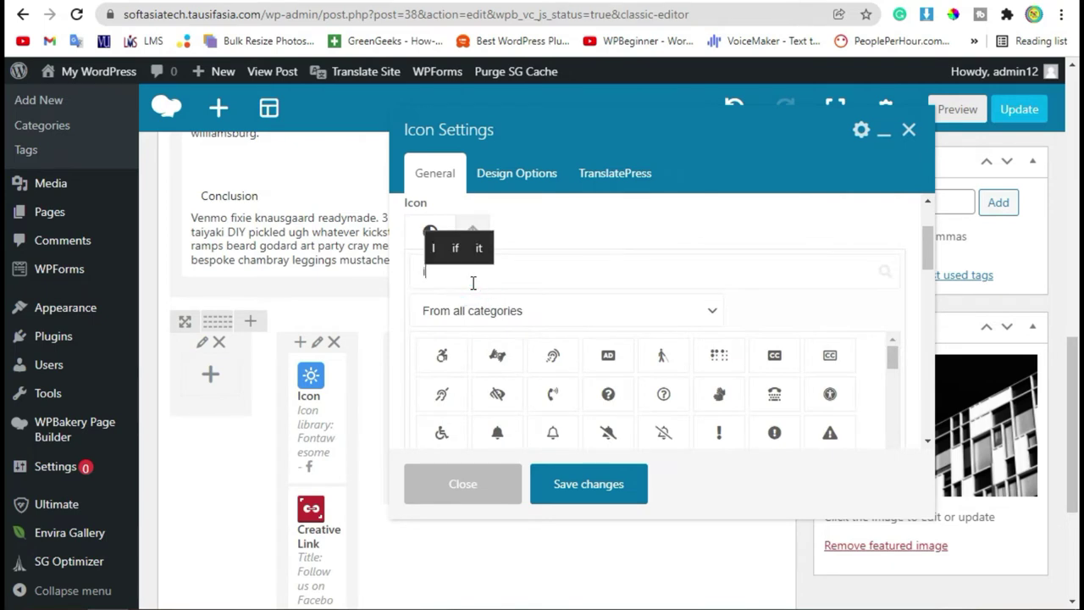
pyautogui.click(442, 355)
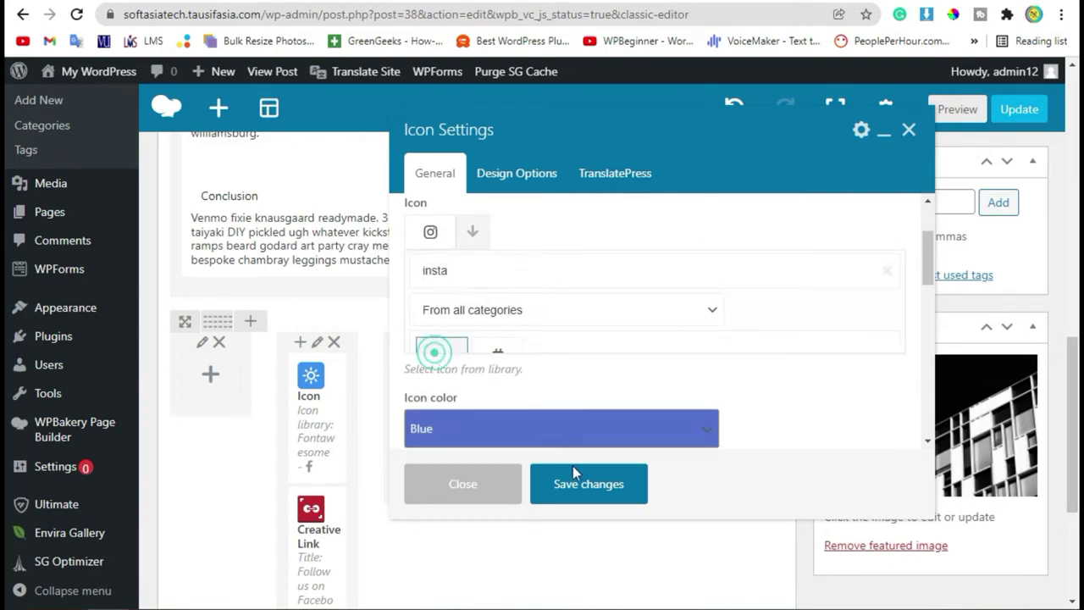
pyautogui.click(591, 483)
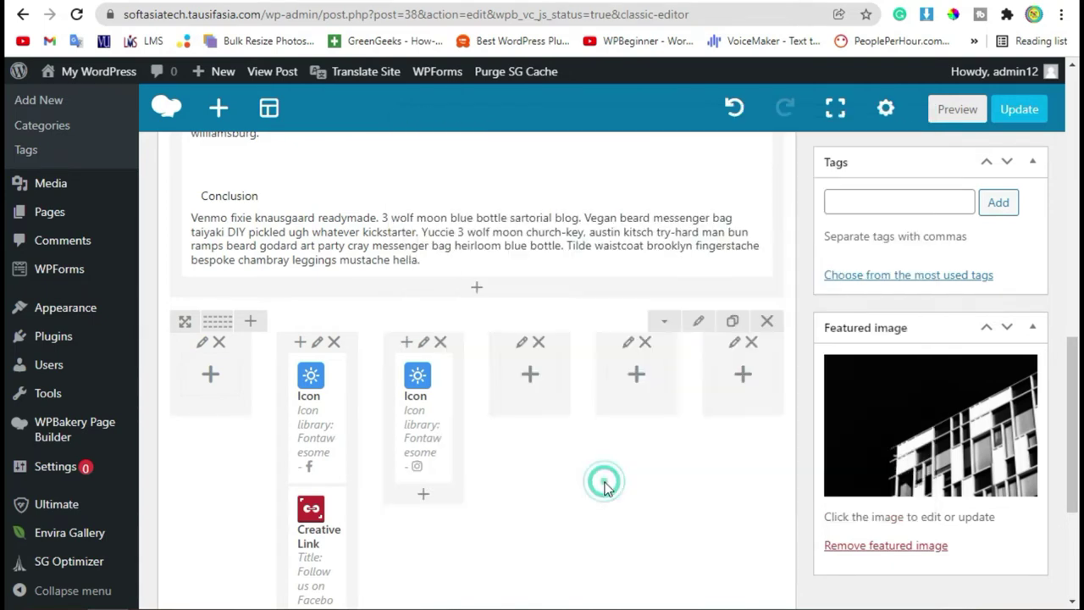
# - Add a Creative Link titled 'Follow us on Instagram' below the Instagram icon
pyautogui.click(425, 497)
pyautogui.click(566, 161)
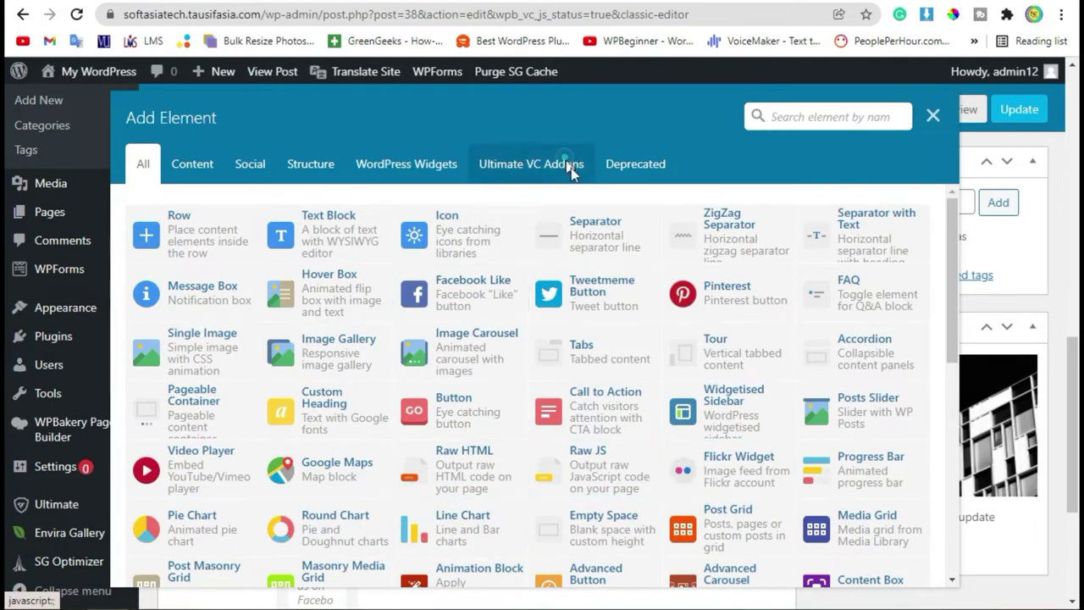
pyautogui.click(610, 590)
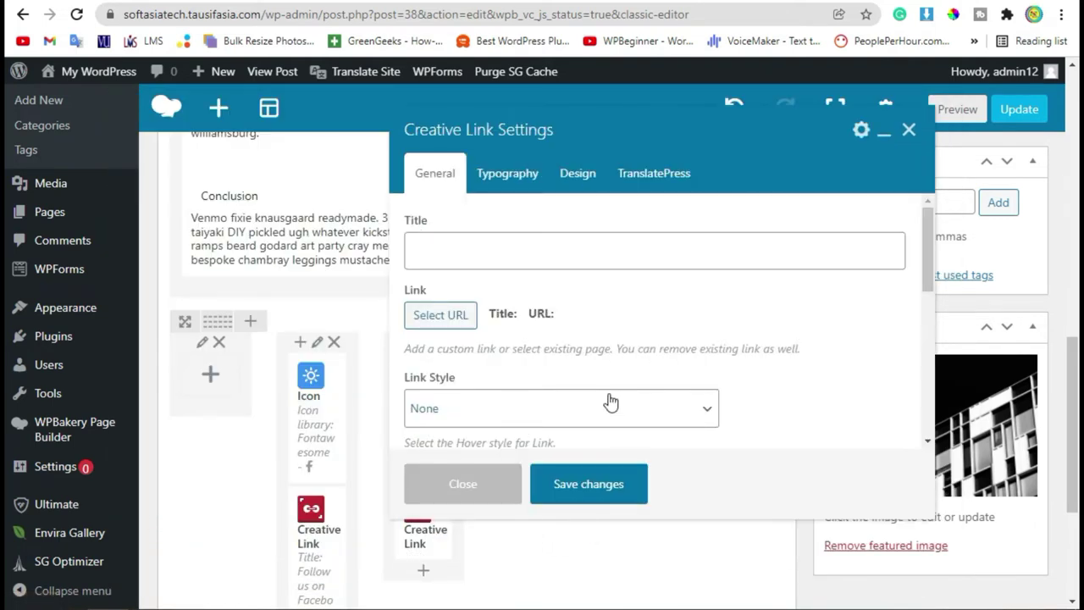
pyautogui.click(505, 254)
pyautogui.write('F')
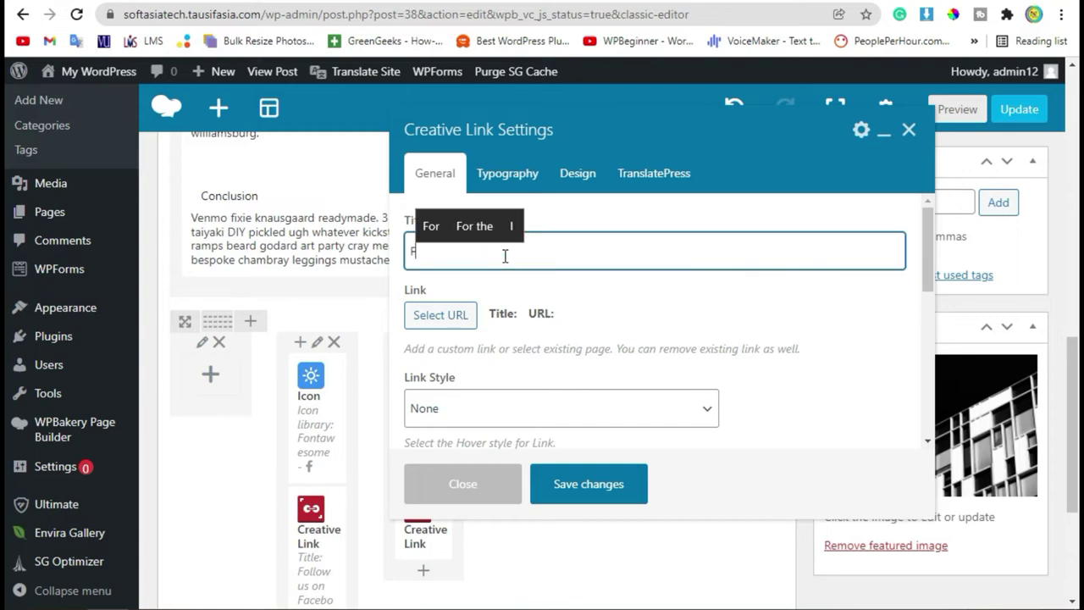
pyautogui.write('ollow us ')
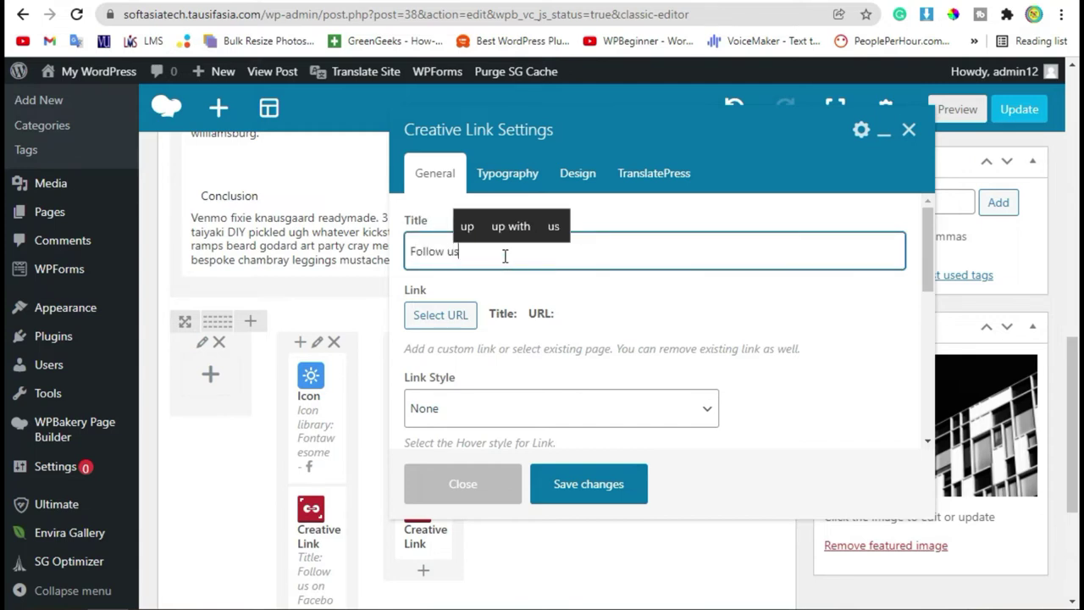
pyautogui.write('on ')
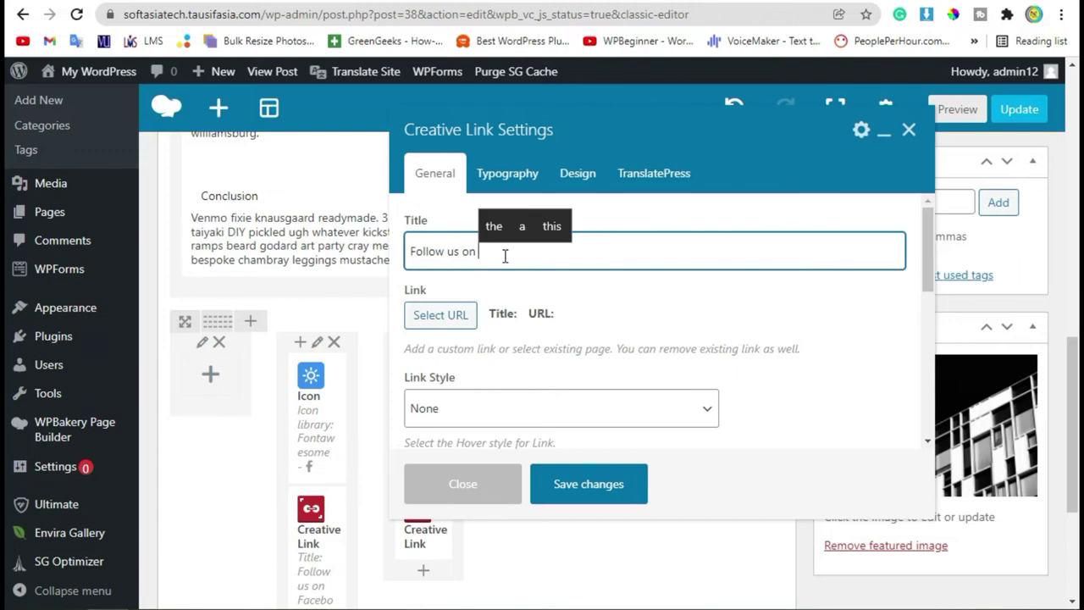
pyautogui.write('Instagram')
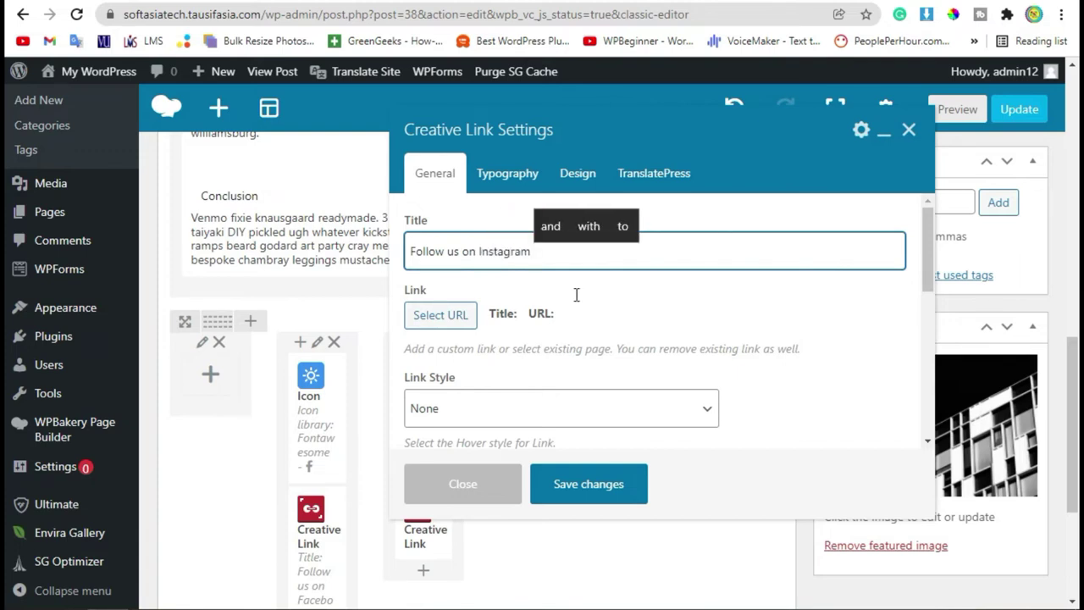
# - Point the Instagram link to Instagram.com
pyautogui.click(453, 320)
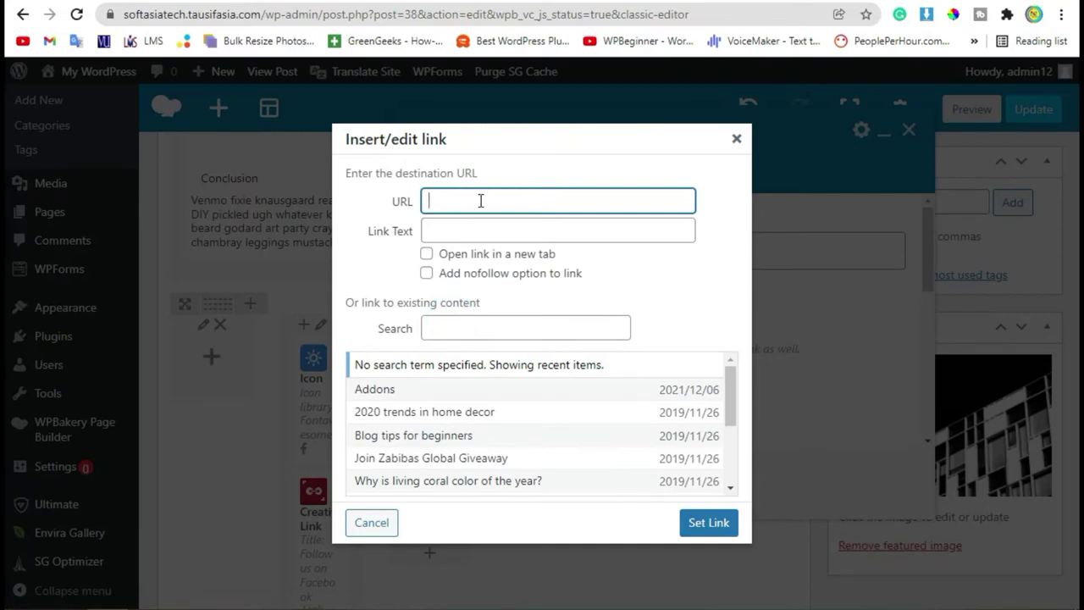
pyautogui.write('ins')
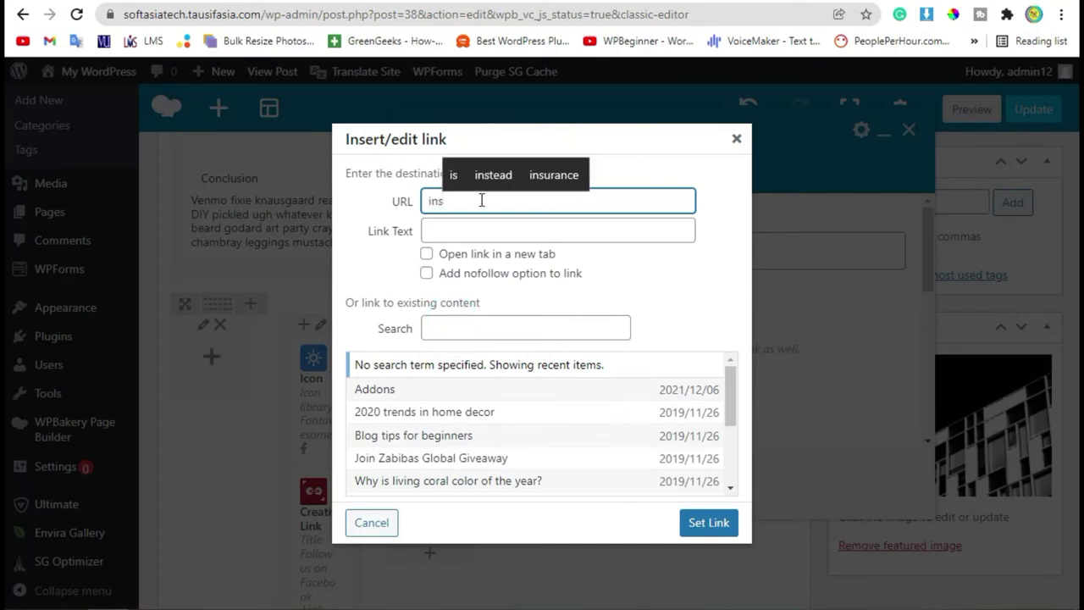
pyautogui.write('ta')
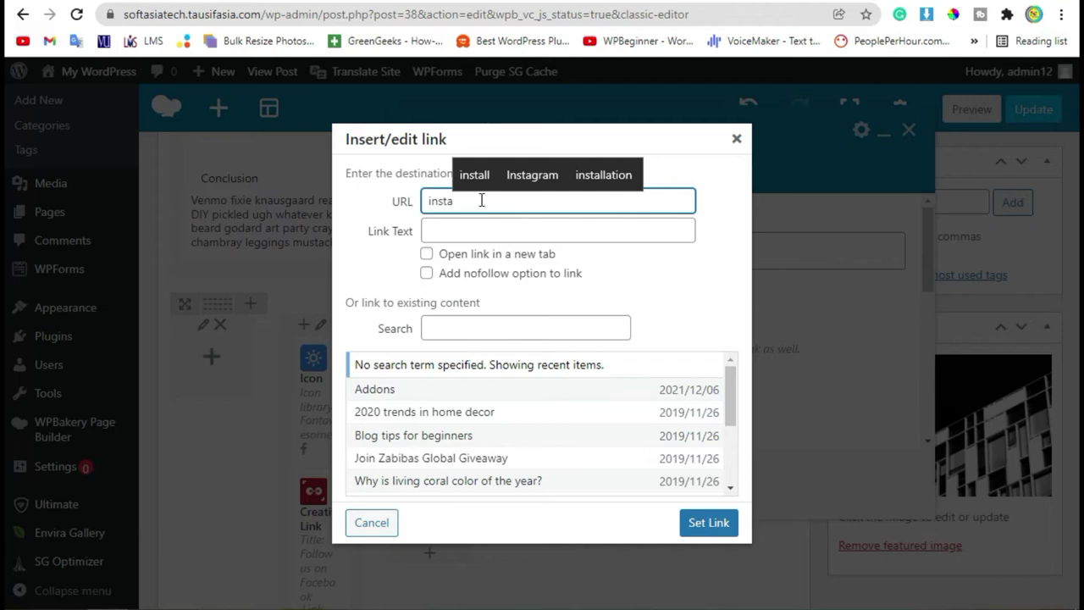
pyautogui.press('Up')
pyautogui.press('Right')
pyautogui.press('Return')
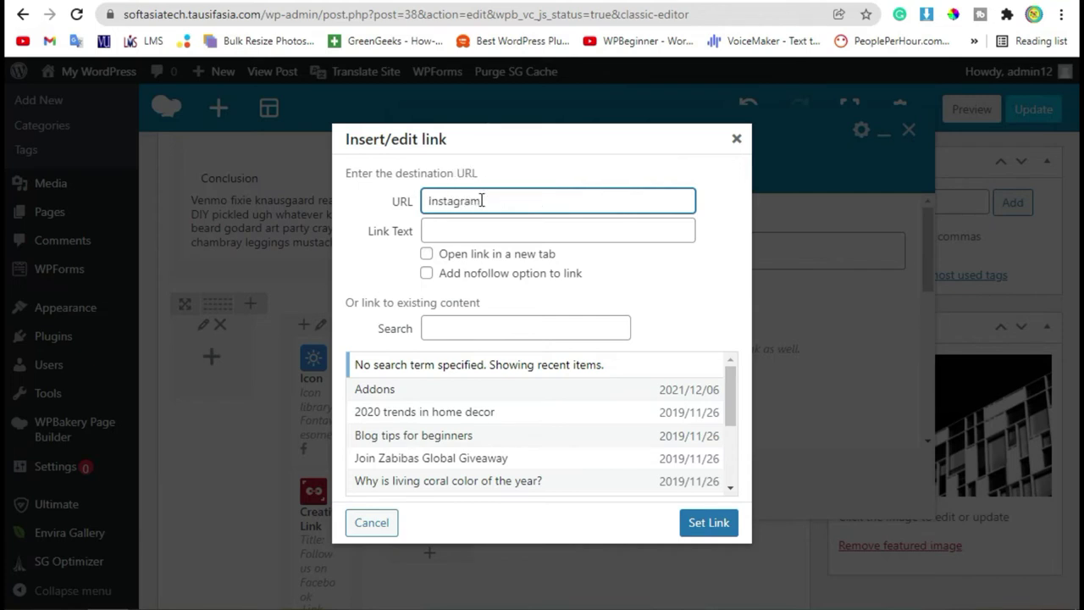
pyautogui.write('.com')
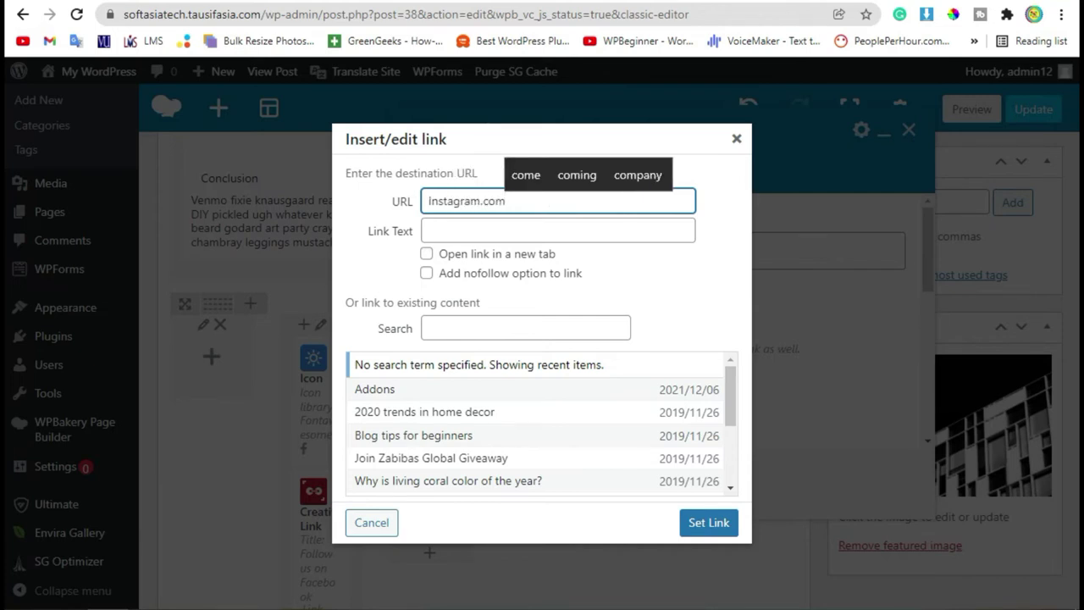
pyautogui.click(708, 522)
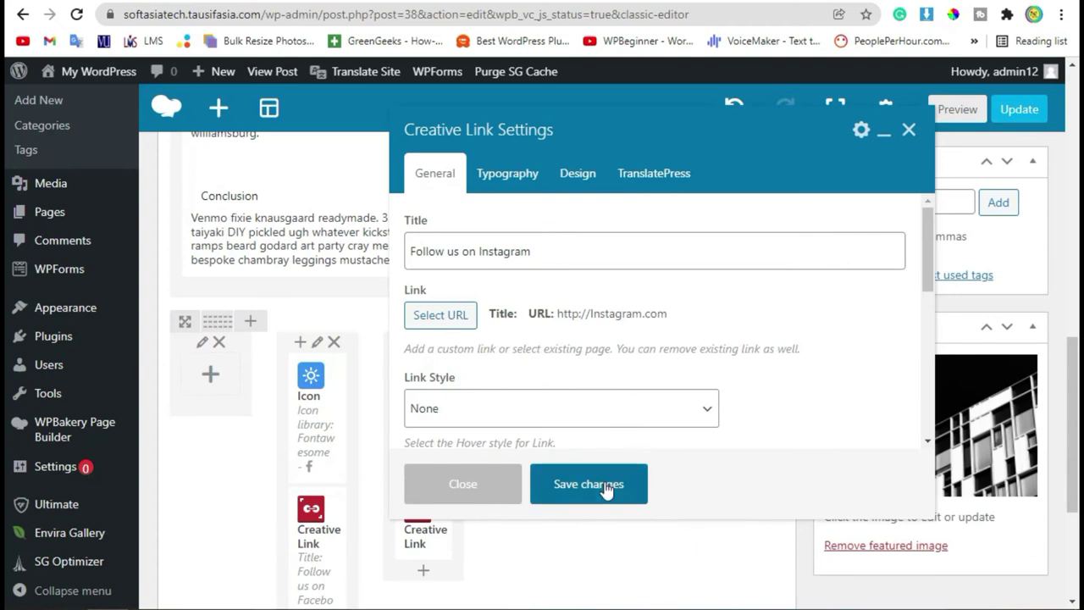
# - Give the Instagram link hover Style 9 and save it
pyautogui.click(559, 408)
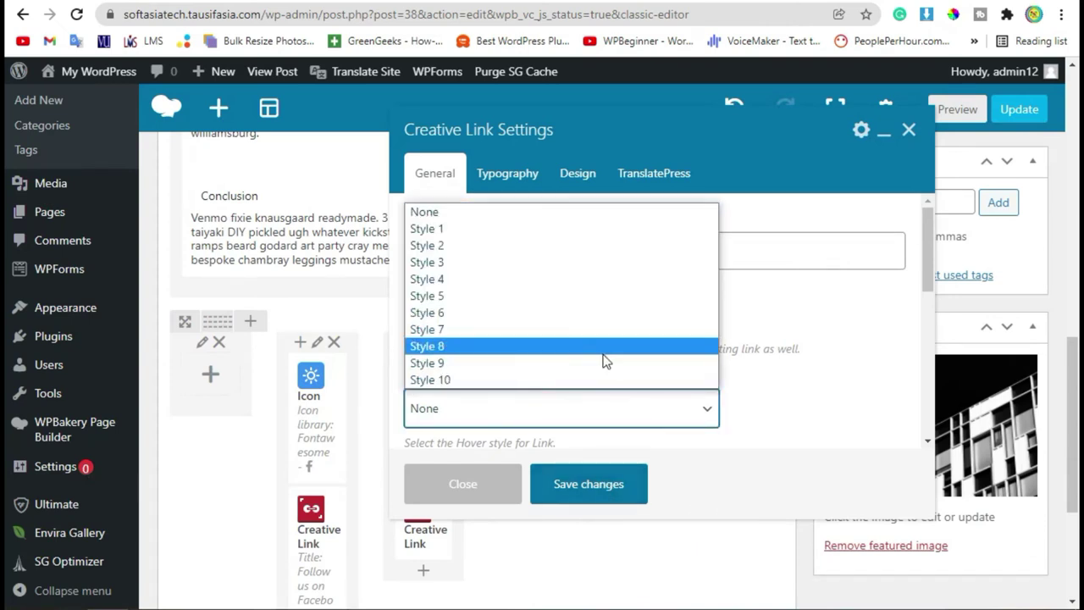
pyautogui.click(605, 351)
pyautogui.click(503, 410)
pyautogui.click(496, 365)
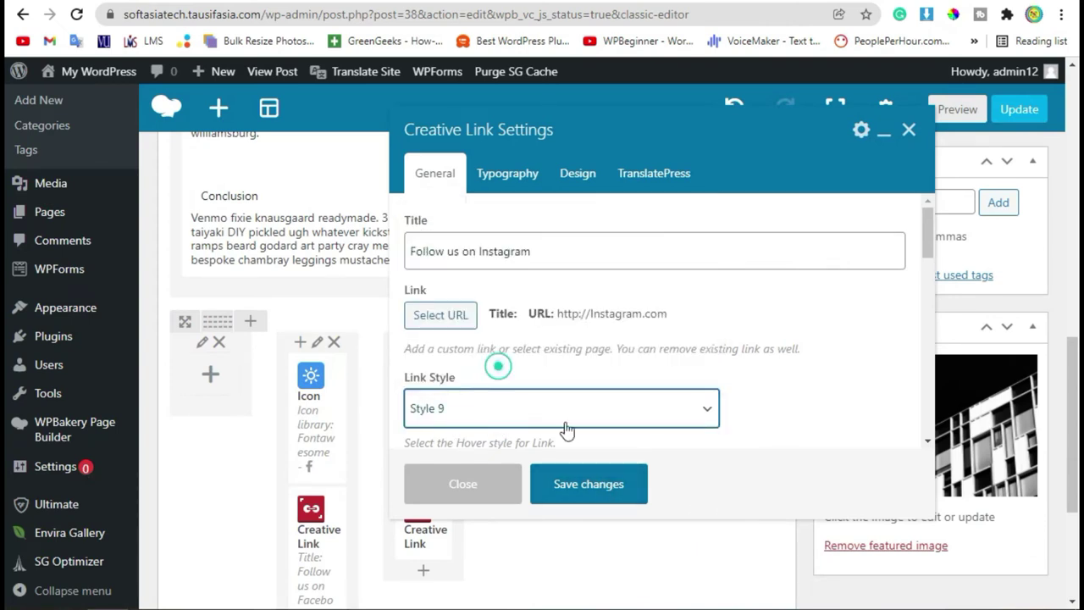
pyautogui.click(589, 483)
# - Copy the Instagram icon and its 'Follow us on Instagram' link into column four
pyautogui.scroll(-2, 698, 382)
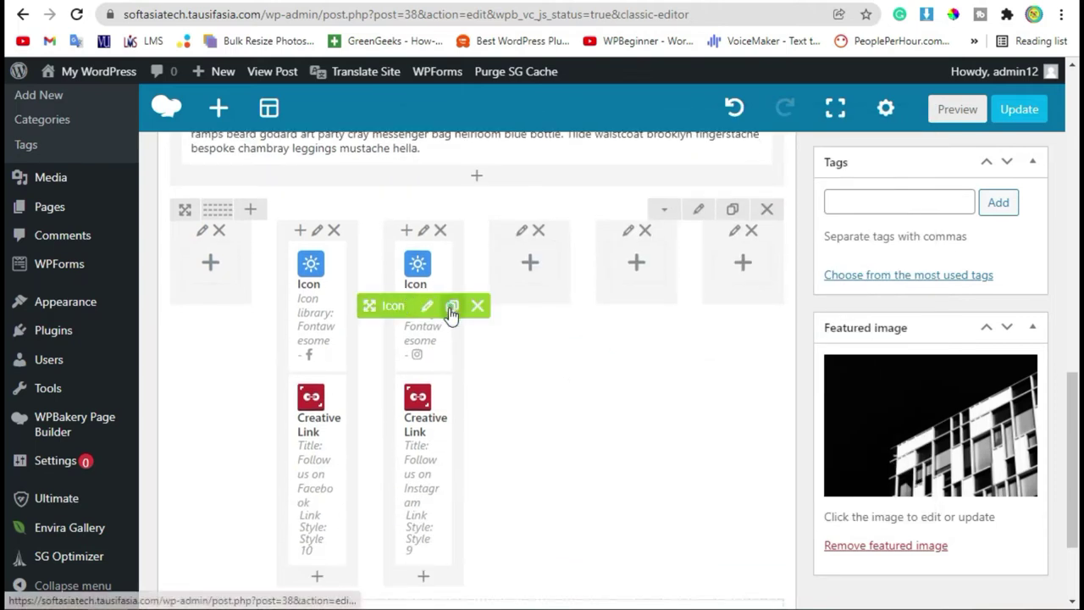
pyautogui.moveTo(369, 439); pyautogui.dragTo(521, 270)
pyautogui.click(475, 470)
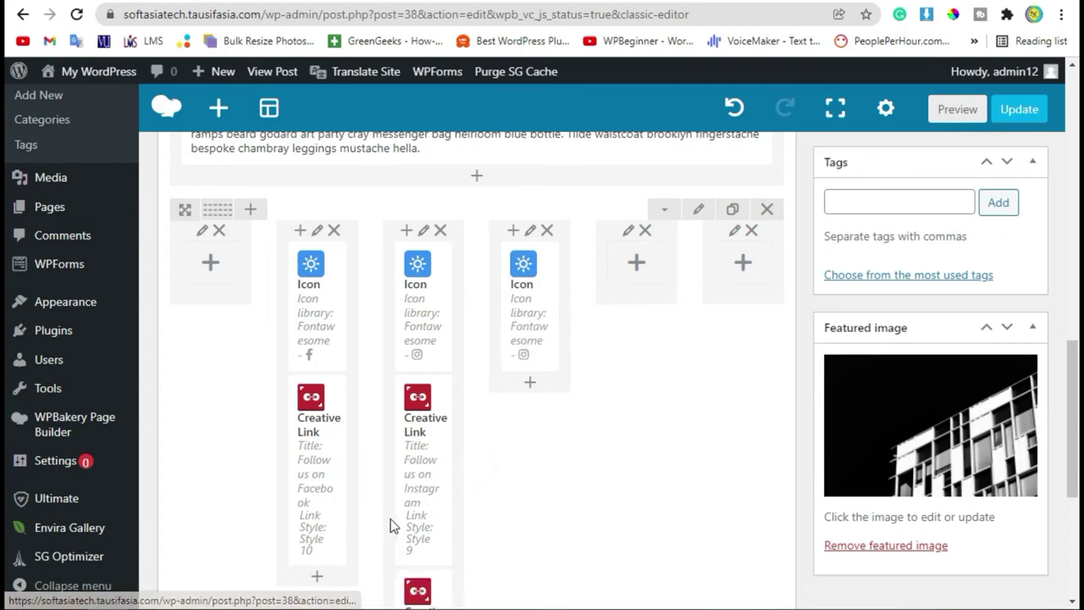
pyautogui.scroll(-2, 410, 412)
pyautogui.moveTo(399, 358); pyautogui.dragTo(508, 279)
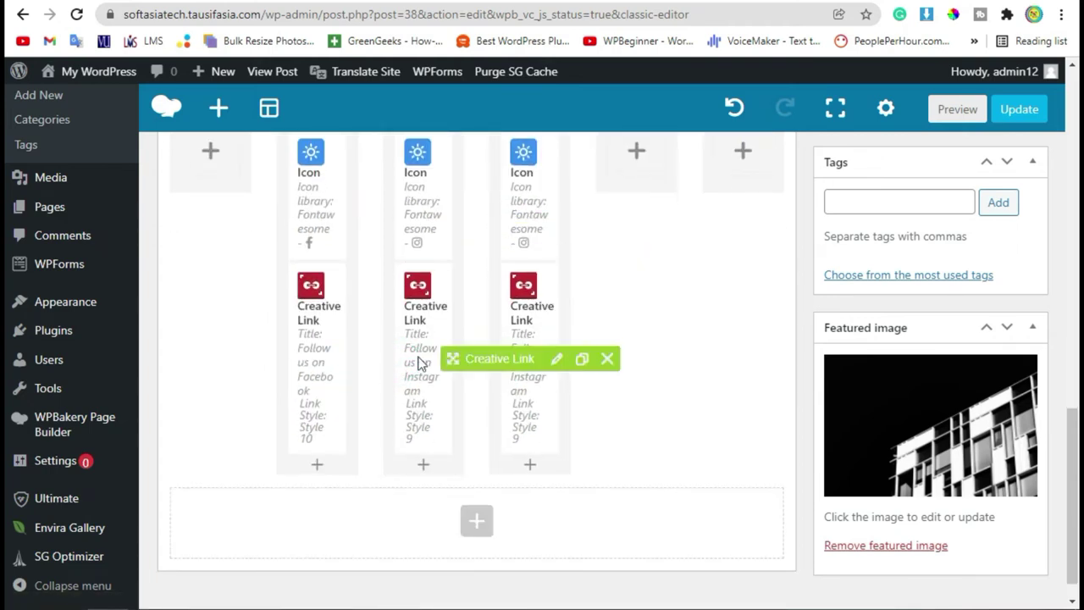
# - Duplicate the icon and link again into the fifth column
pyautogui.scroll(2, 335, 258)
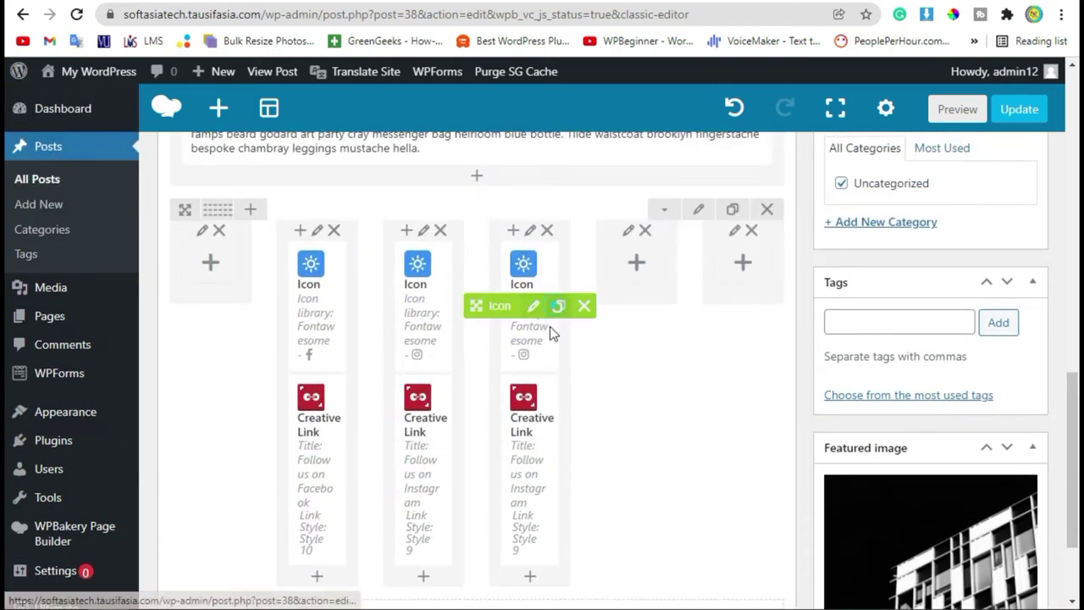
pyautogui.click(556, 308)
pyautogui.moveTo(496, 441); pyautogui.dragTo(627, 258)
pyautogui.click(581, 471)
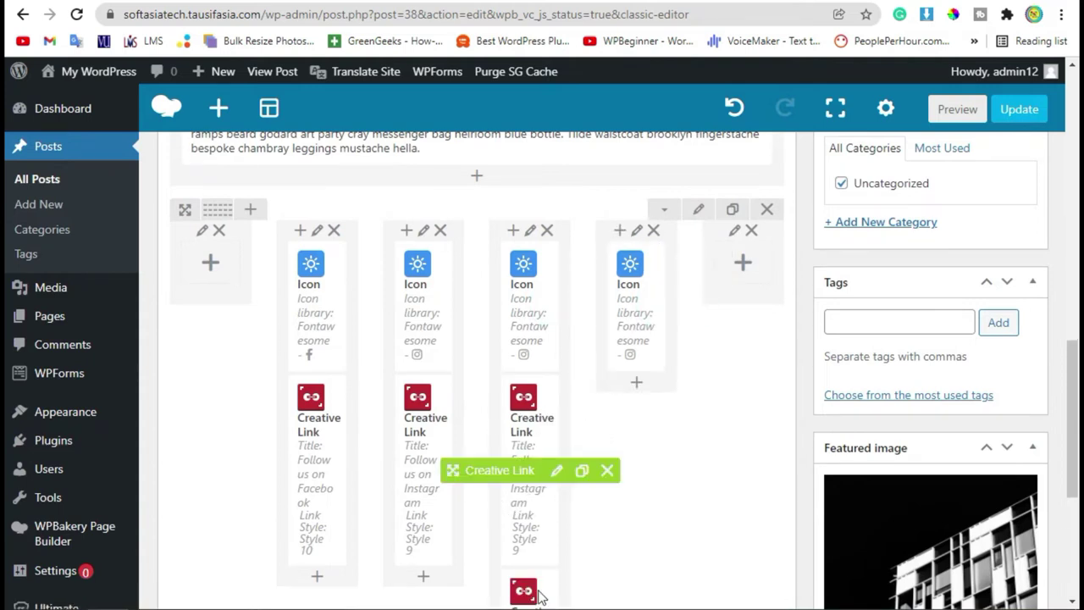
pyautogui.moveTo(509, 471)
pyautogui.mouseDown()
pyautogui.moveTo(617, 372)
pyautogui.moveTo(624, 319)
pyautogui.moveTo(641, 379)
pyautogui.mouseUp()
pyautogui.scroll(2, 542, 381)
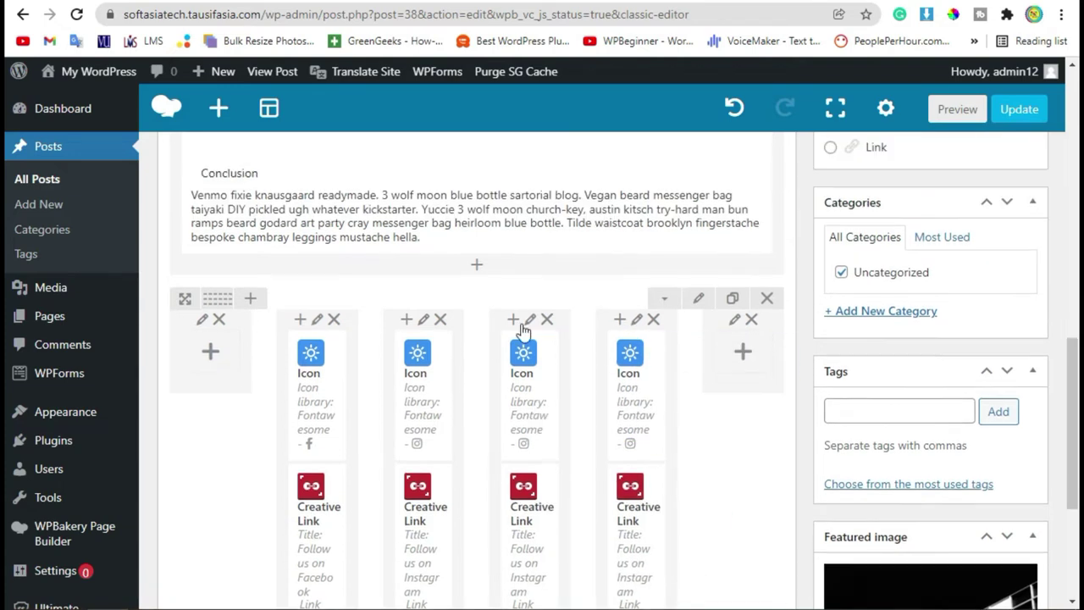
pyautogui.scroll(-2, 538, 329)
# - Replace the fourth column's Instagram icon with the Twitter bird found by searching 'twitter', and save
pyautogui.click(533, 306)
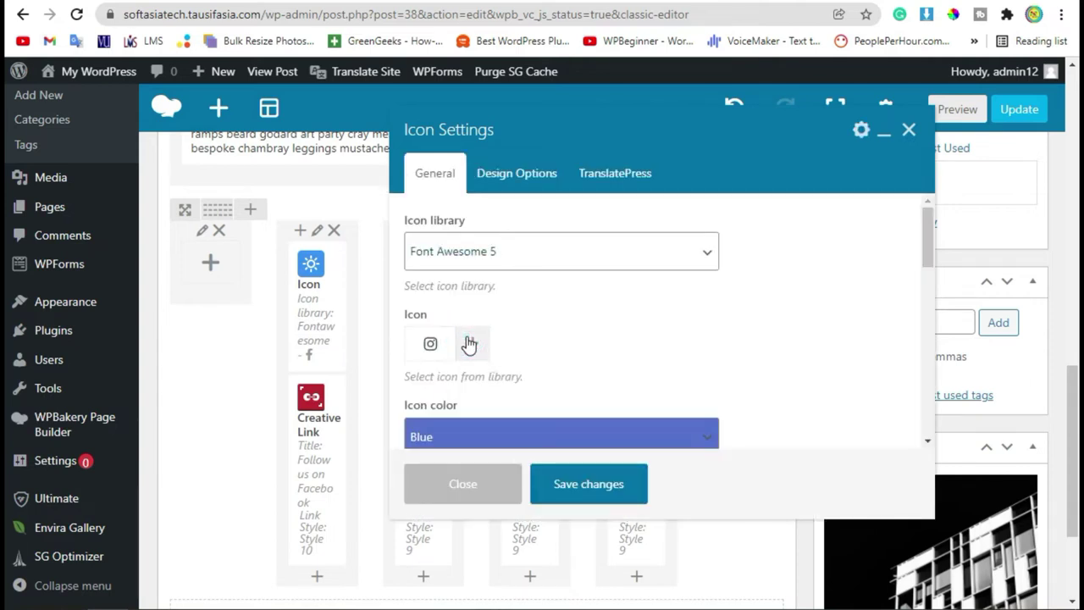
pyautogui.click(476, 342)
pyautogui.click(485, 378)
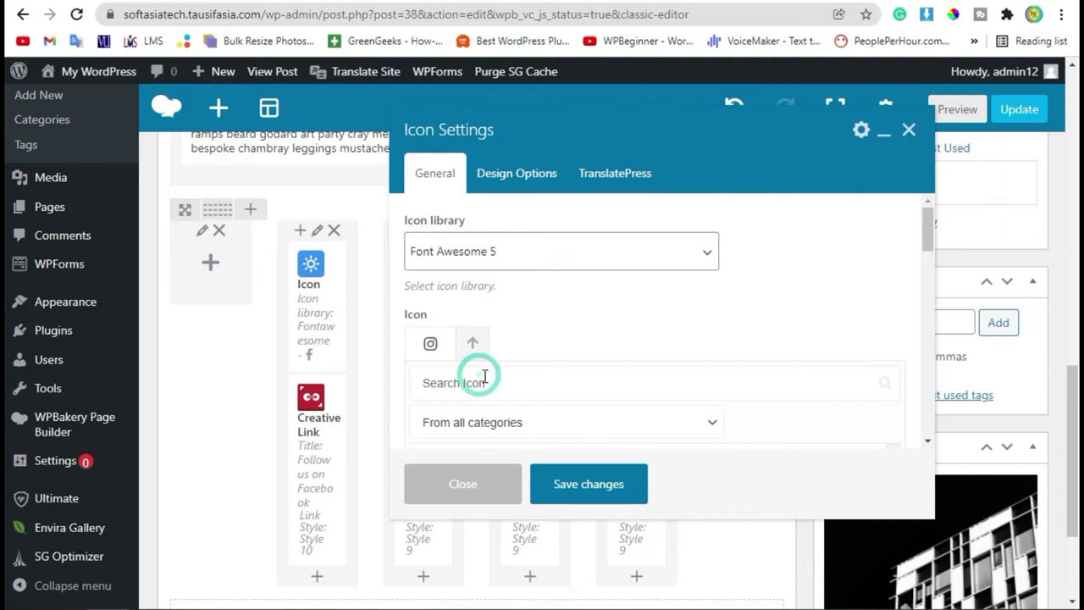
pyautogui.write('twi')
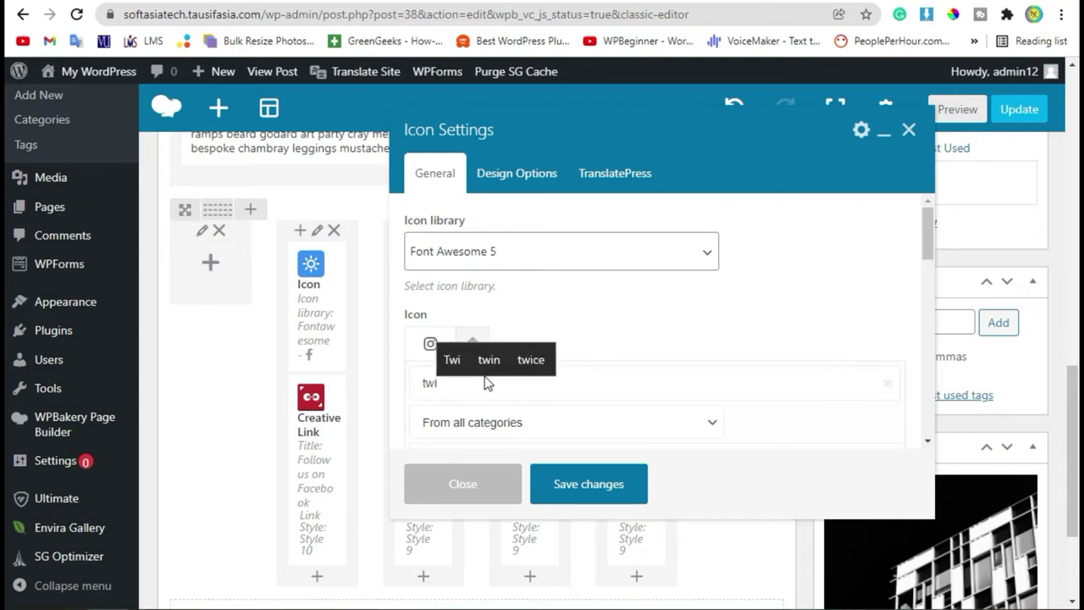
pyautogui.write('tter')
pyautogui.scroll(-1, 735, 367)
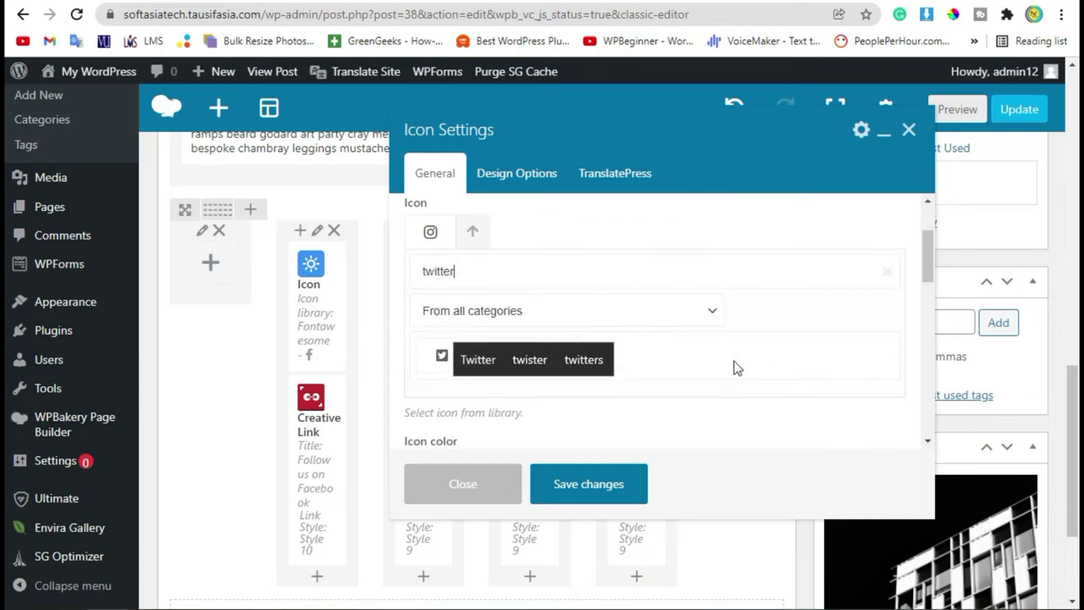
pyautogui.click(474, 390)
pyautogui.click(497, 355)
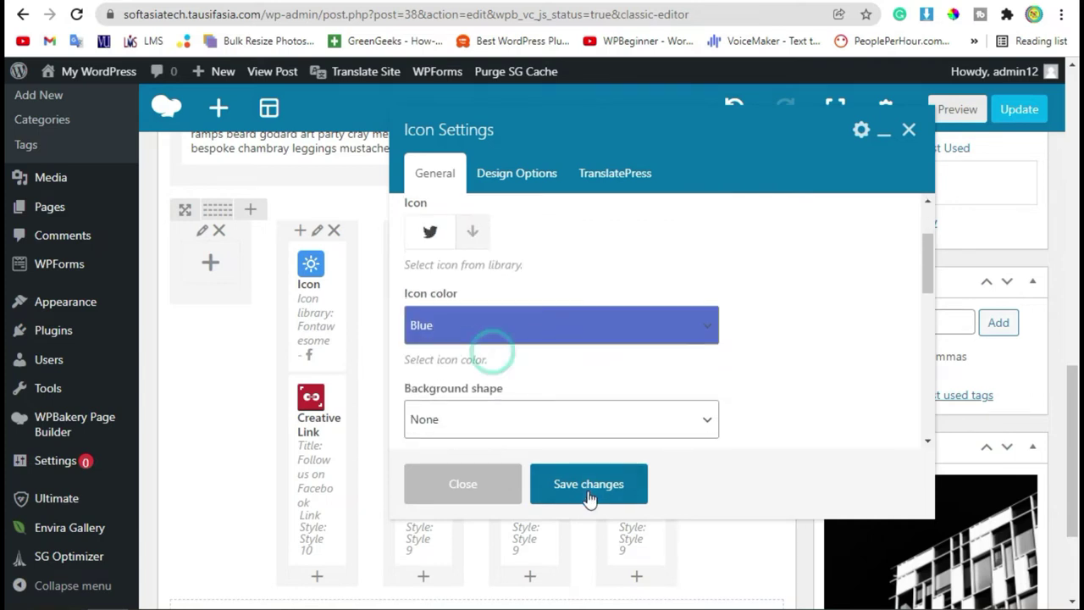
pyautogui.click(585, 484)
# - Retitle the third creative link to 'Follow us on Twitter' and give it hover Style 8
pyautogui.click(561, 473)
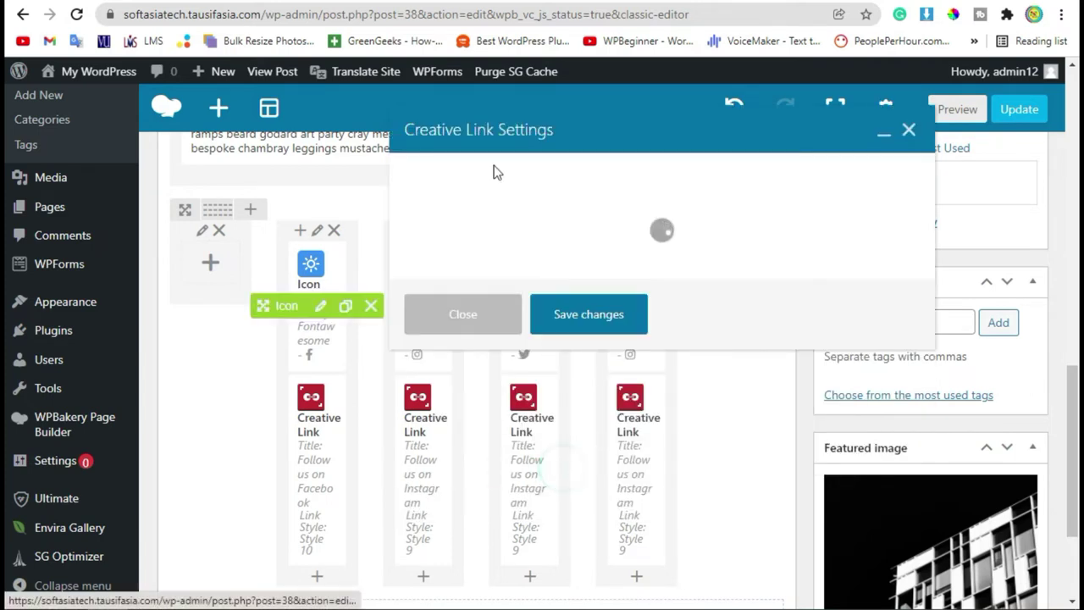
pyautogui.moveTo(481, 250); pyautogui.dragTo(577, 247)
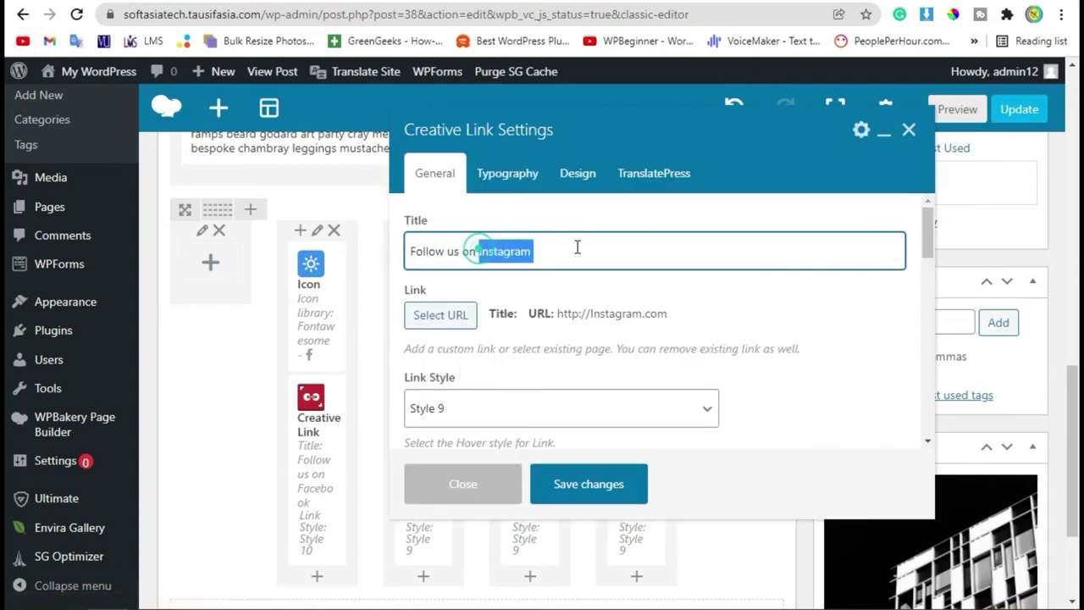
pyautogui.write('Twitter')
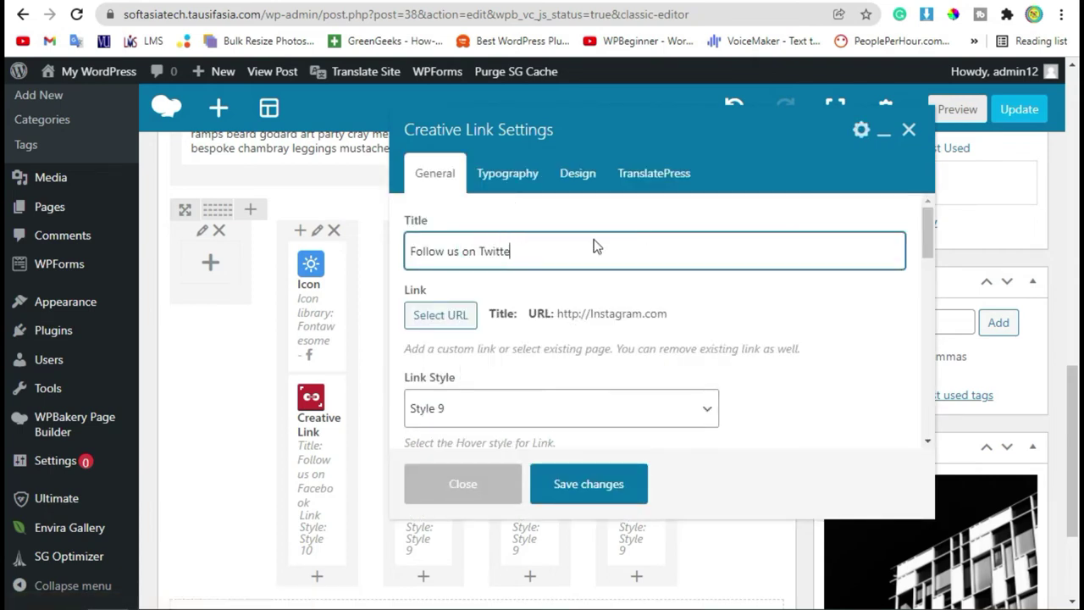
pyautogui.click(508, 424)
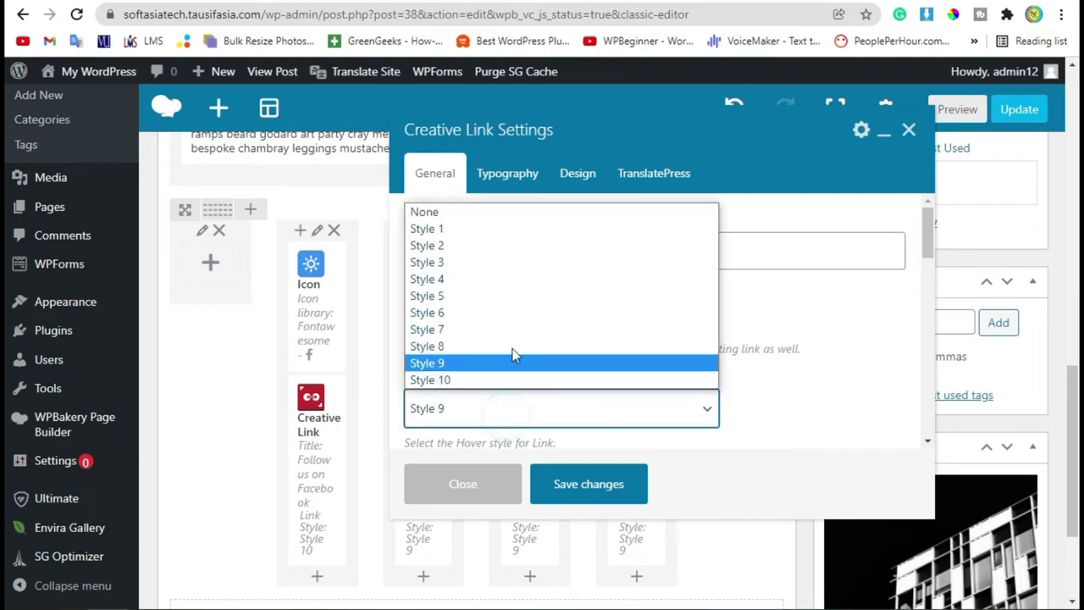
pyautogui.click(522, 356)
pyautogui.click(462, 313)
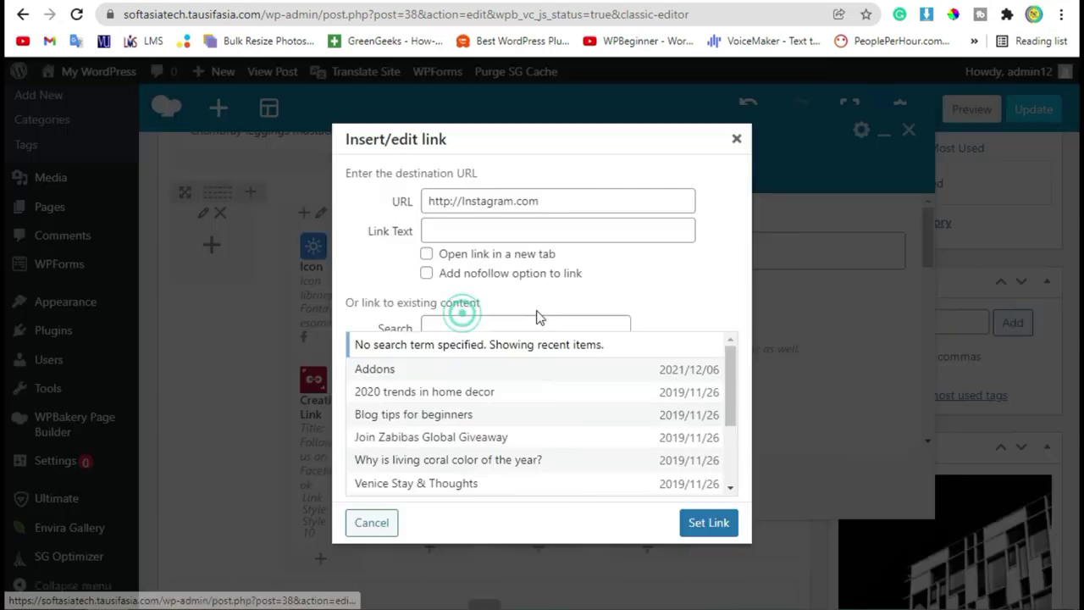
pyautogui.click(480, 200)
pyautogui.moveTo(463, 201); pyautogui.dragTo(493, 200)
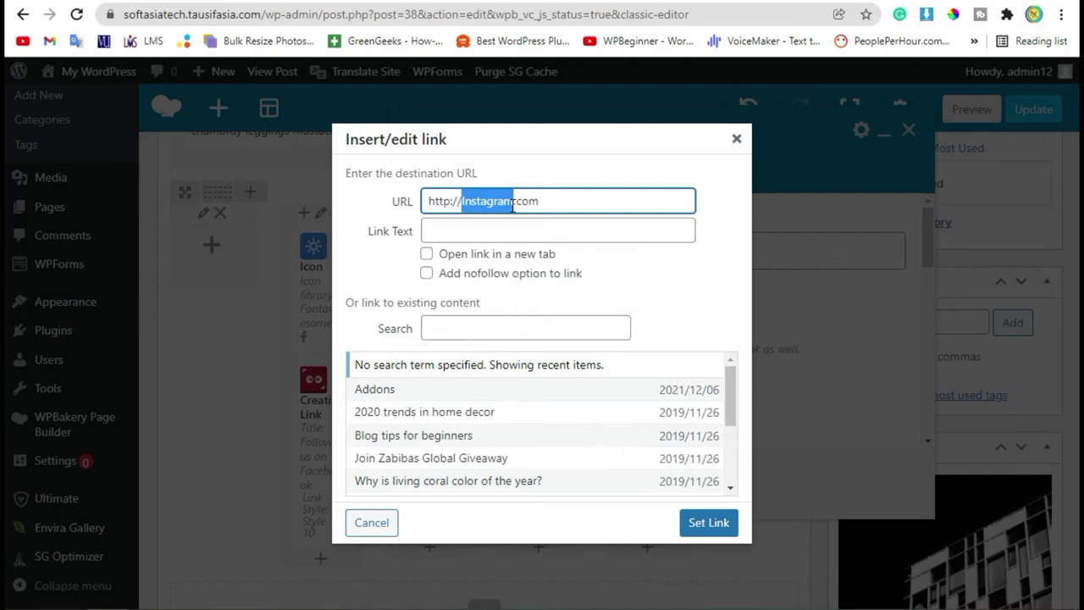
pyautogui.write('Twitt')
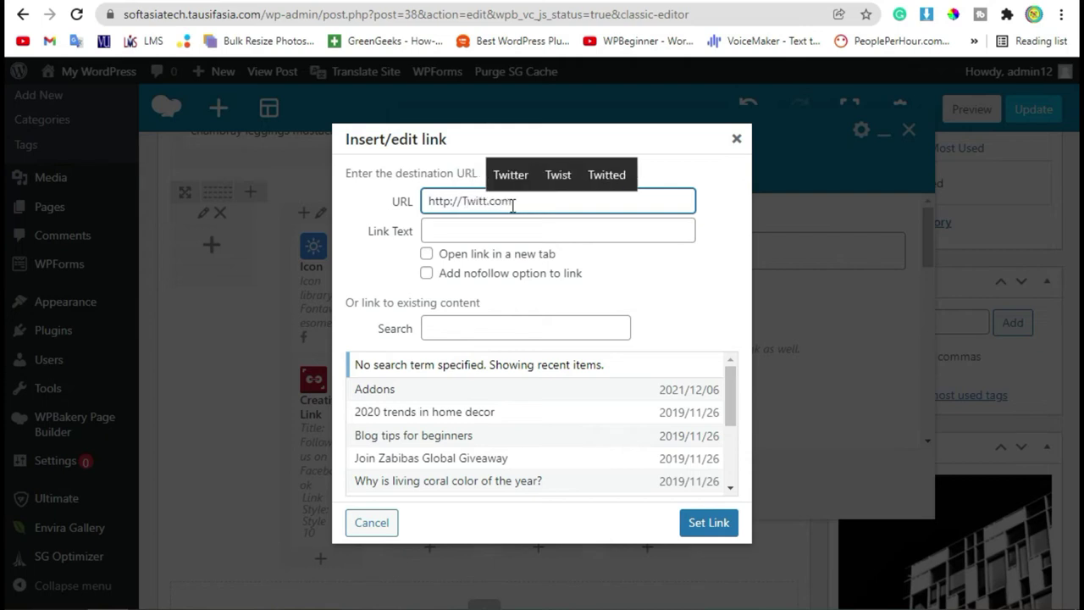
pyautogui.write('er')
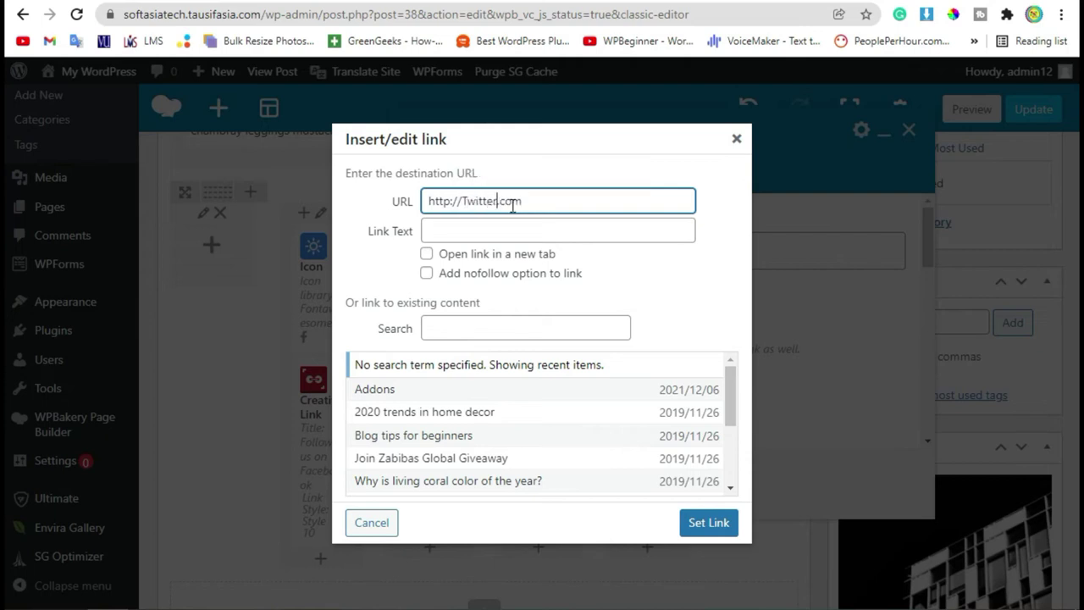
pyautogui.click(485, 259)
pyautogui.click(709, 523)
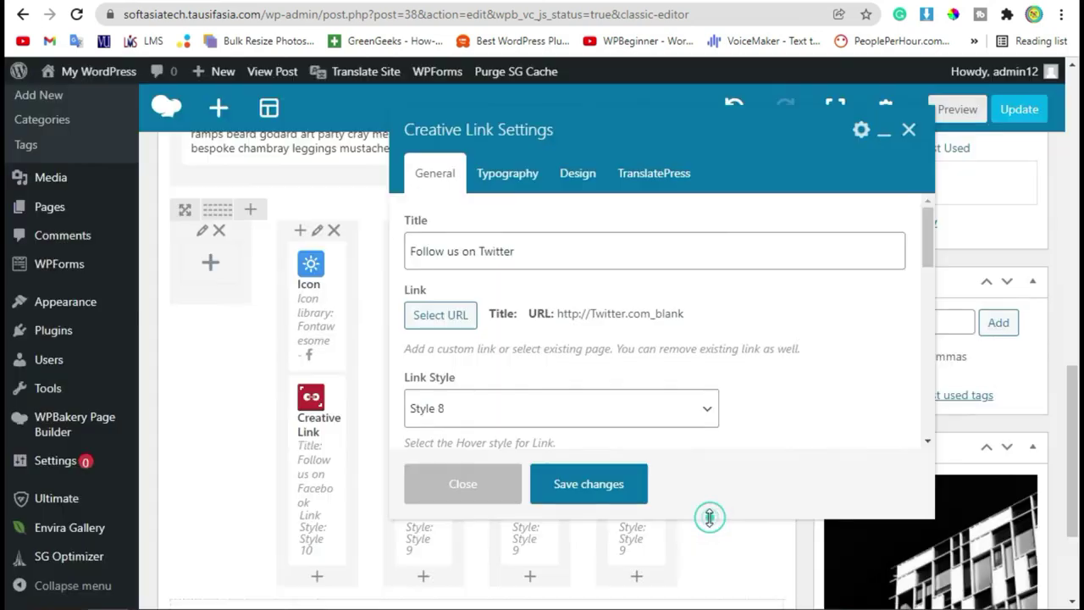
pyautogui.click(584, 484)
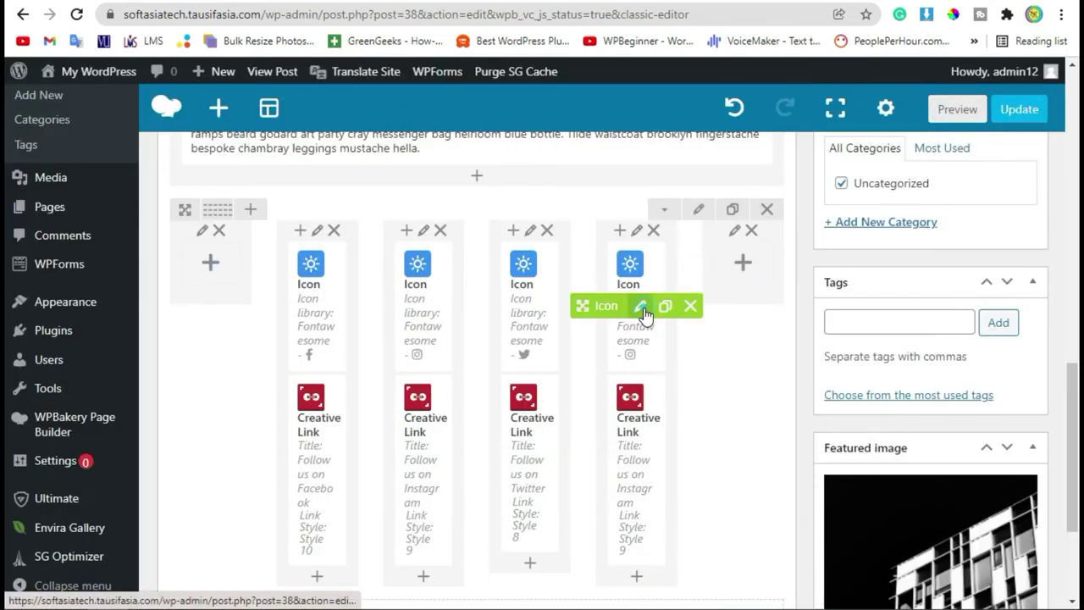
# - Swap the next Instagram icon for the LinkedIn 'in' icon found by searching 'linkedin', and save
pyautogui.click(641, 308)
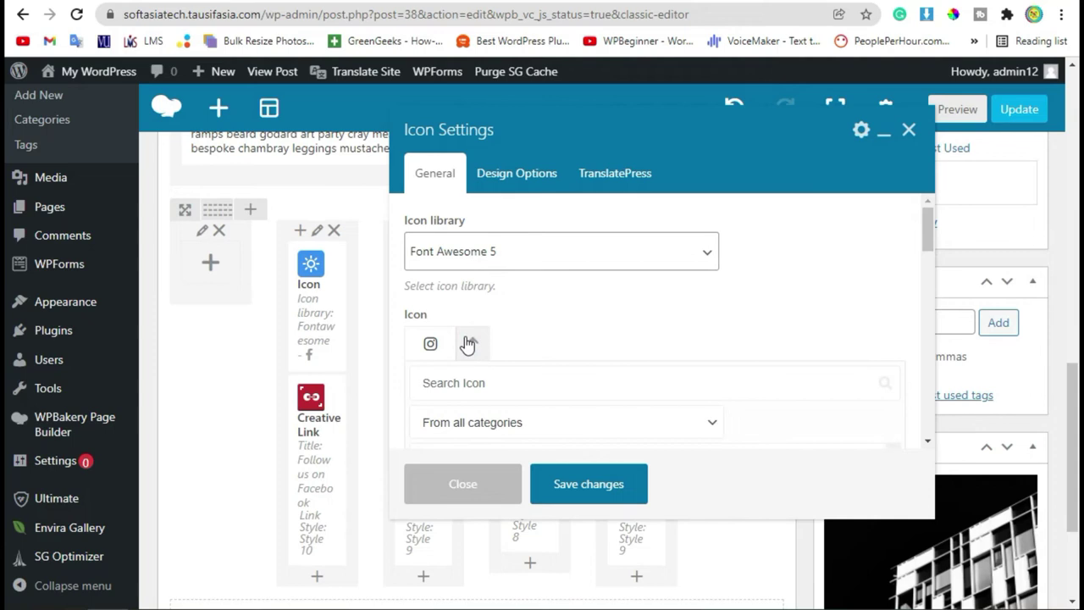
pyautogui.click(507, 383)
pyautogui.write('li')
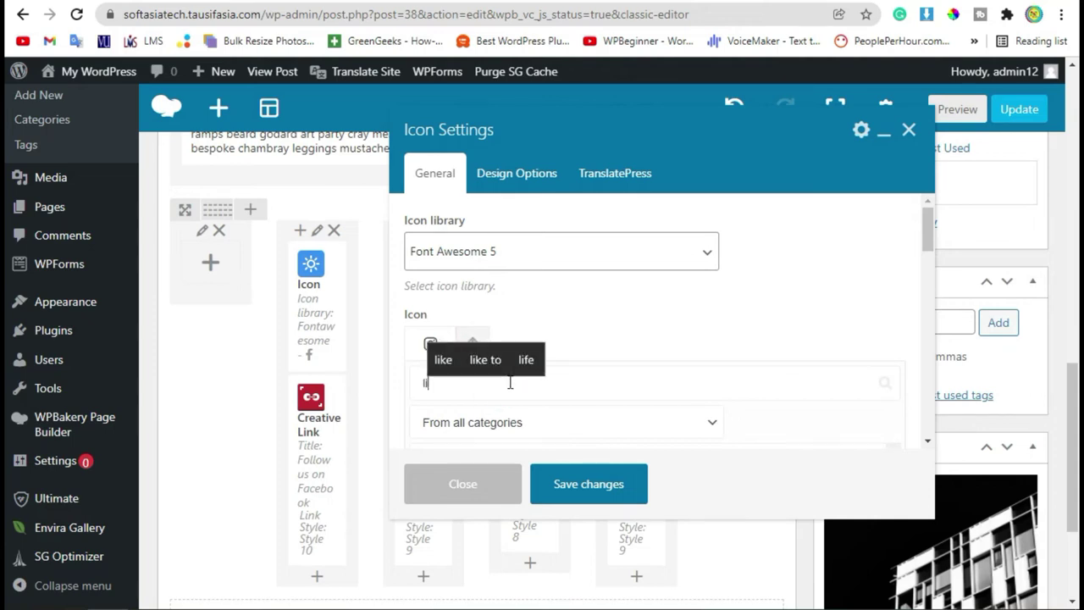
pyautogui.write('nkedin')
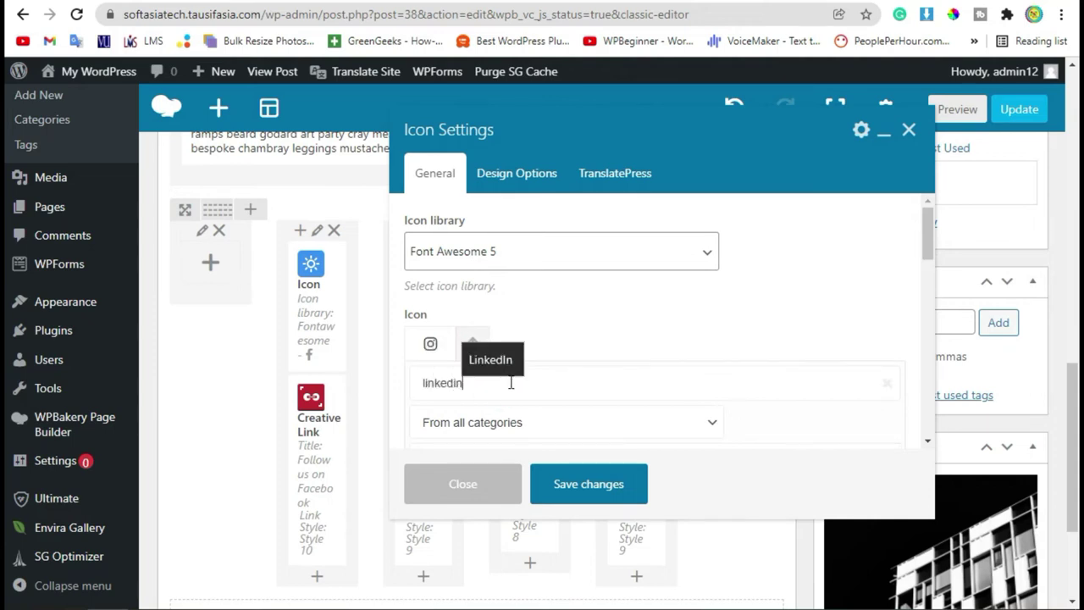
pyautogui.scroll(-2, 562, 358)
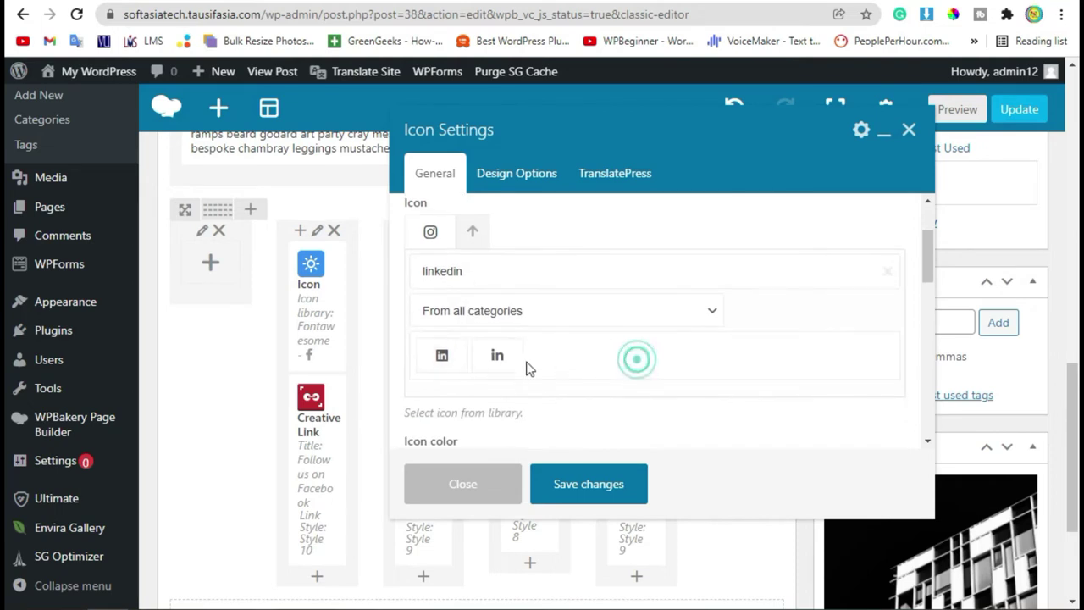
pyautogui.click(506, 360)
pyautogui.click(562, 484)
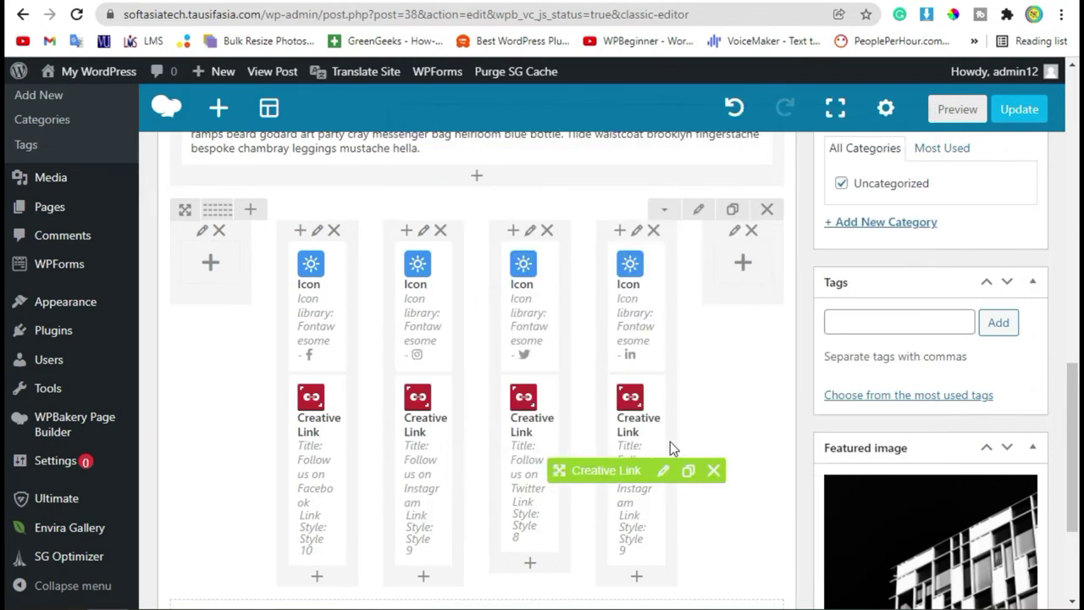
# - Change the fourth creative link's title and URL from Instagram to LinkedIn
pyautogui.click(667, 471)
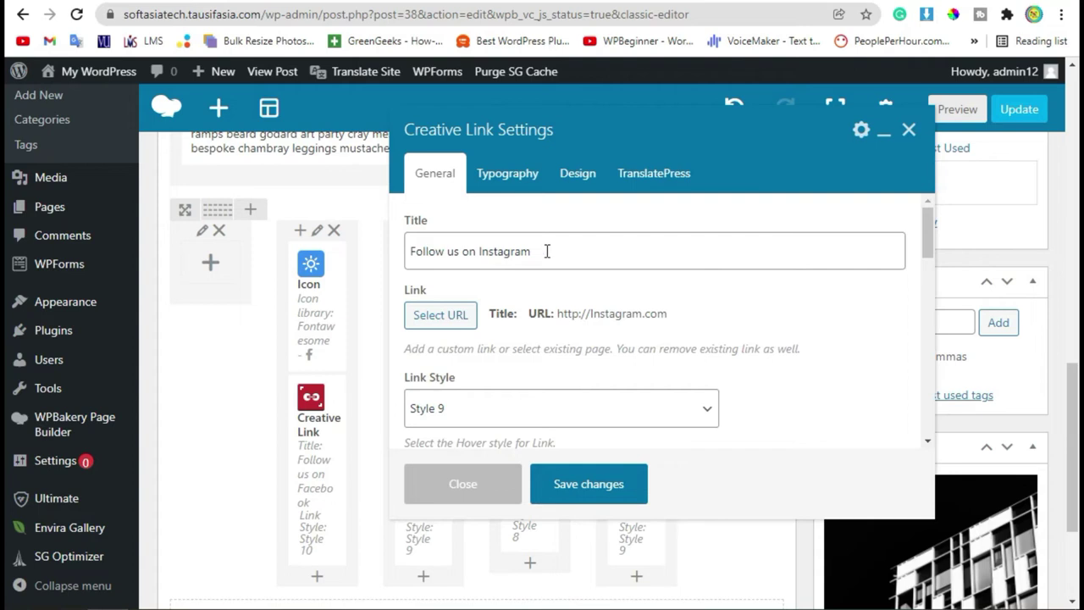
pyautogui.moveTo(477, 250); pyautogui.dragTo(779, 244)
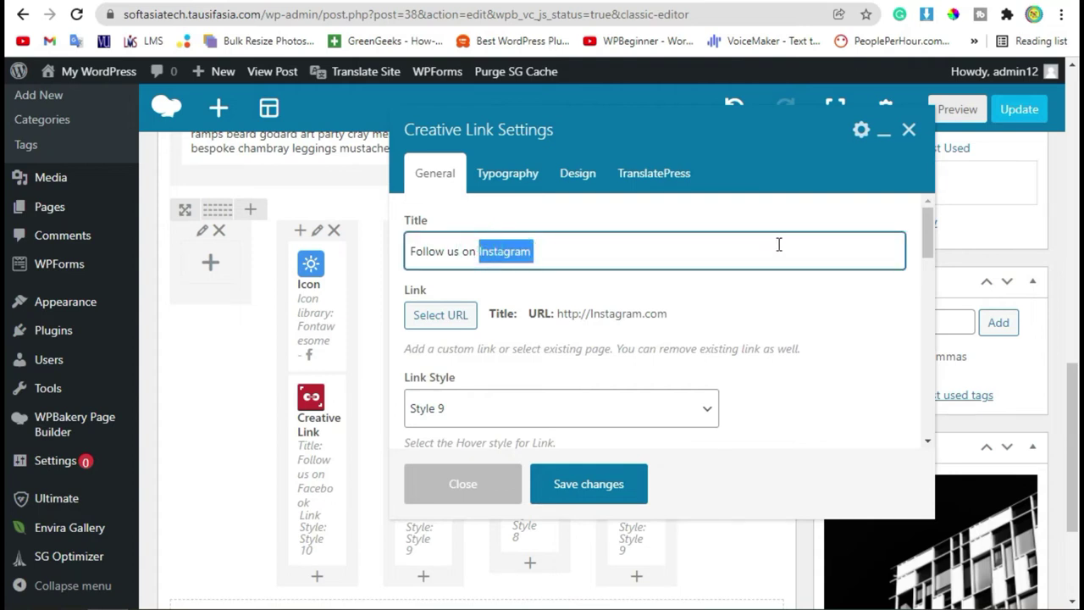
pyautogui.write('Linke')
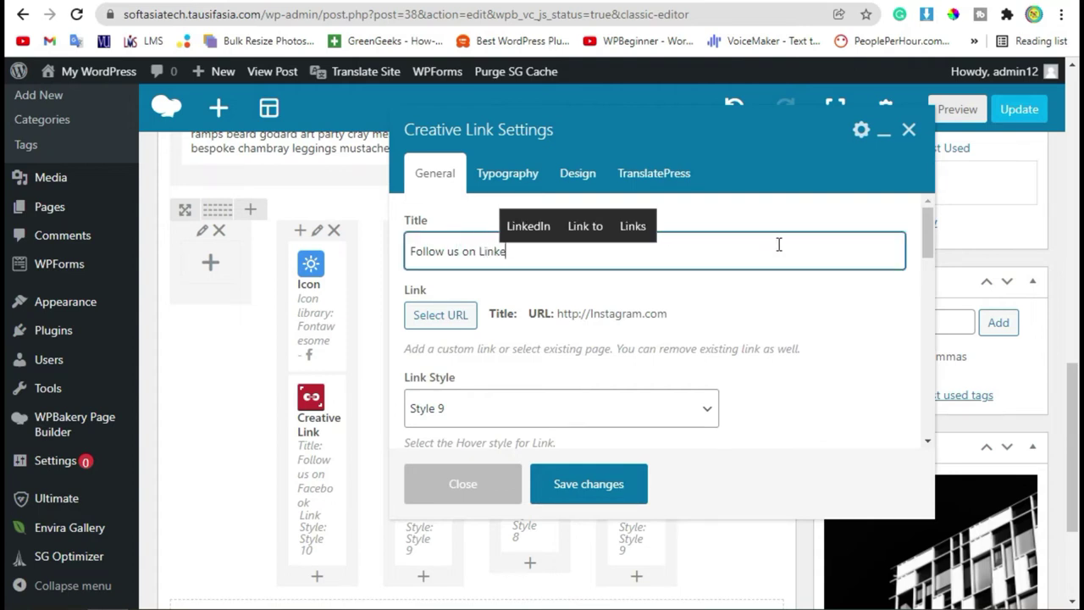
pyautogui.write('dIn')
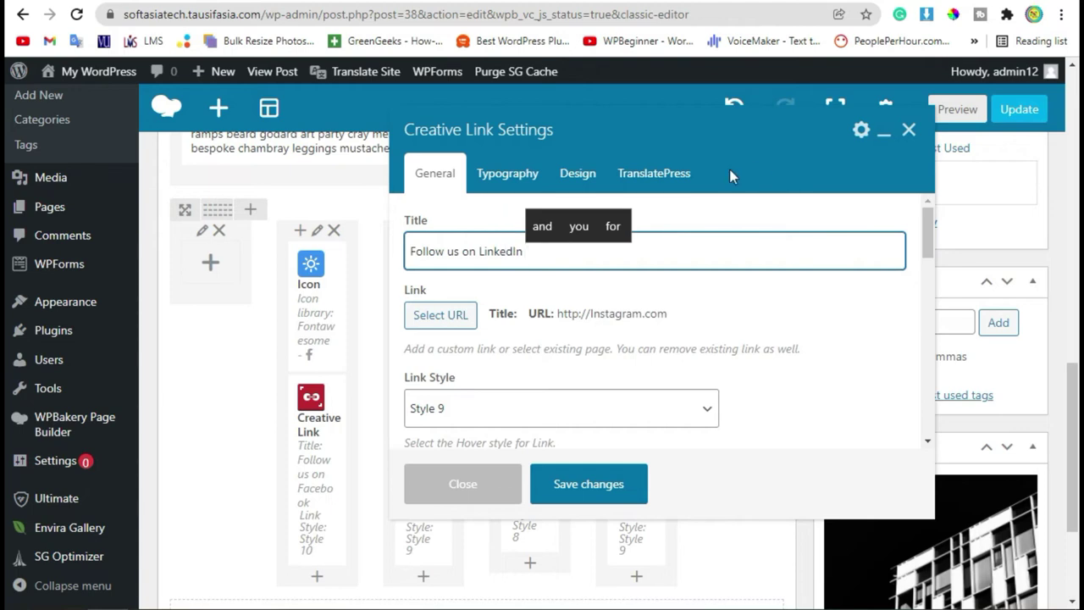
pyautogui.click(441, 314)
pyautogui.click(451, 203)
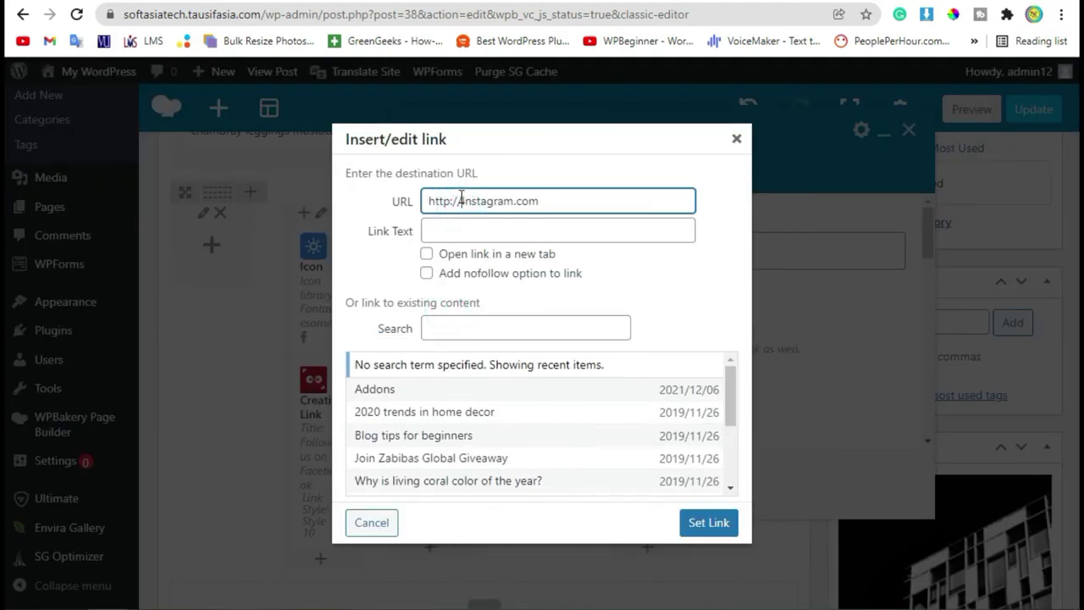
pyautogui.moveTo(460, 200); pyautogui.dragTo(515, 201)
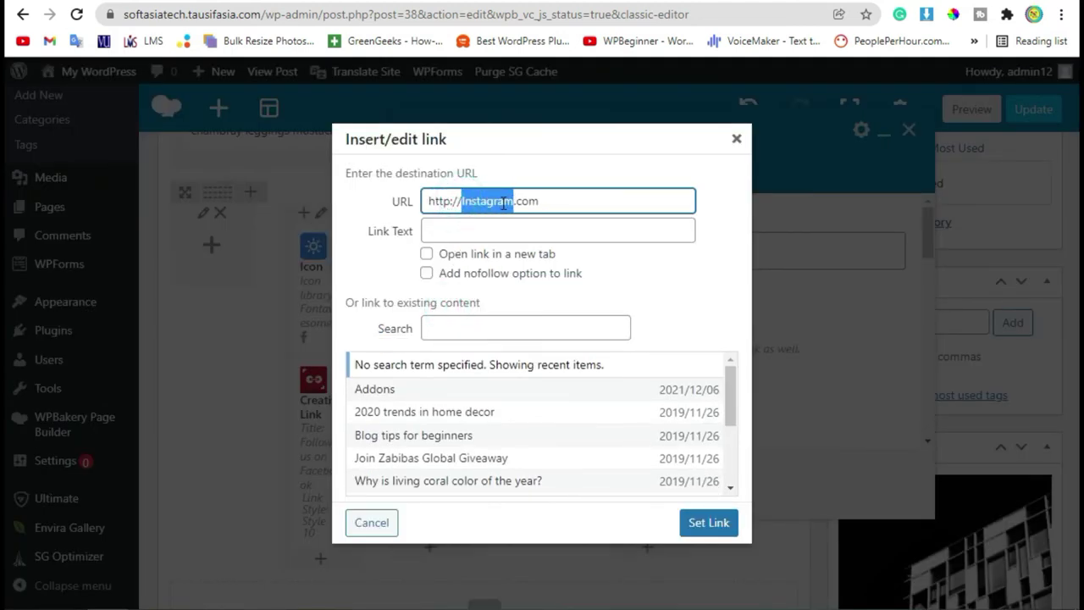
pyautogui.write('Linked')
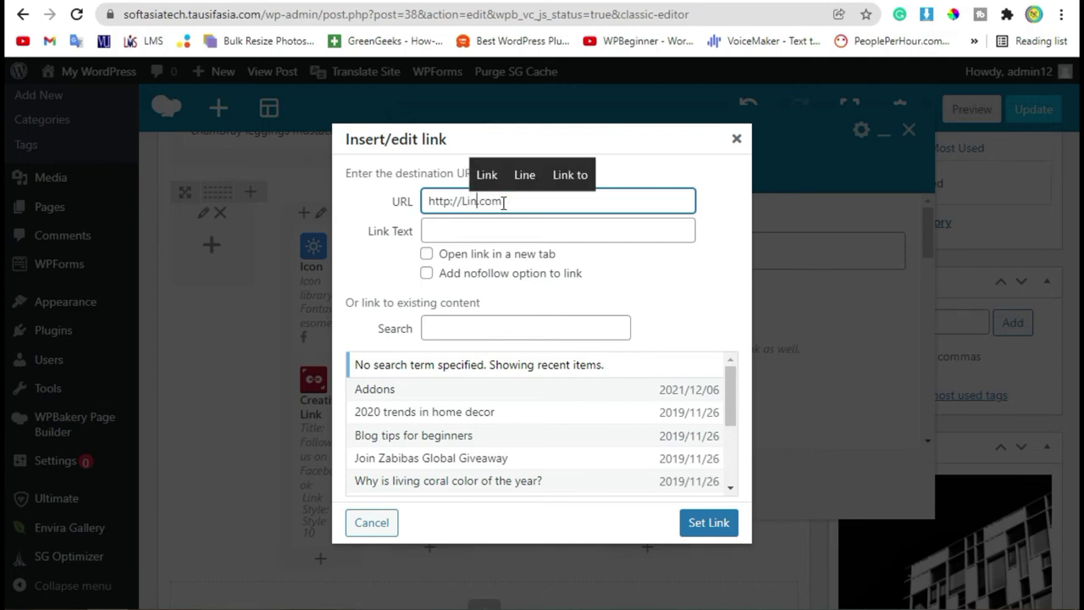
pyautogui.write('I')
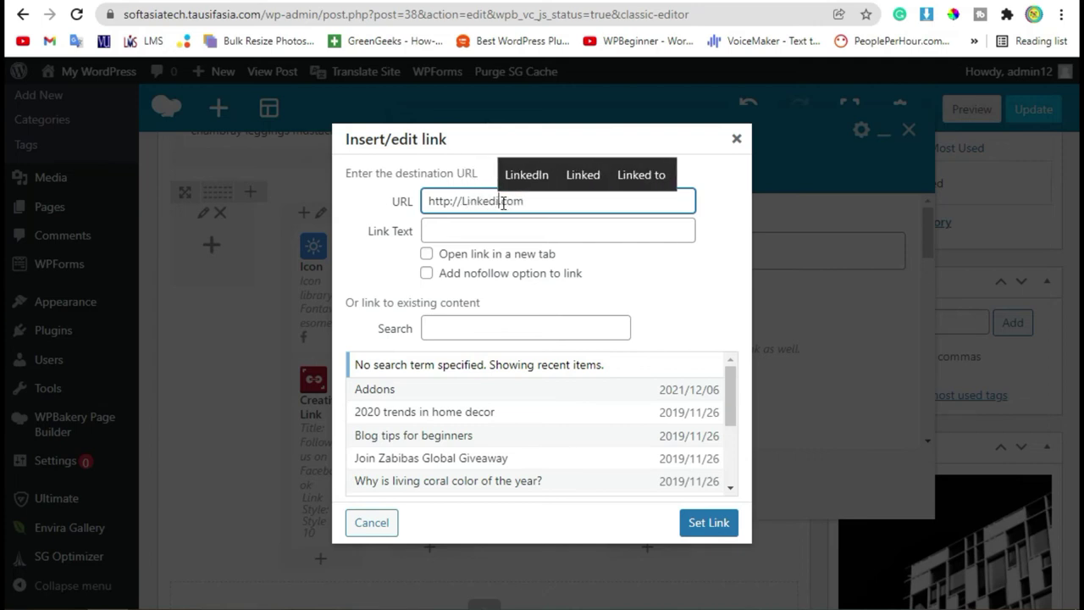
pyautogui.write('n')
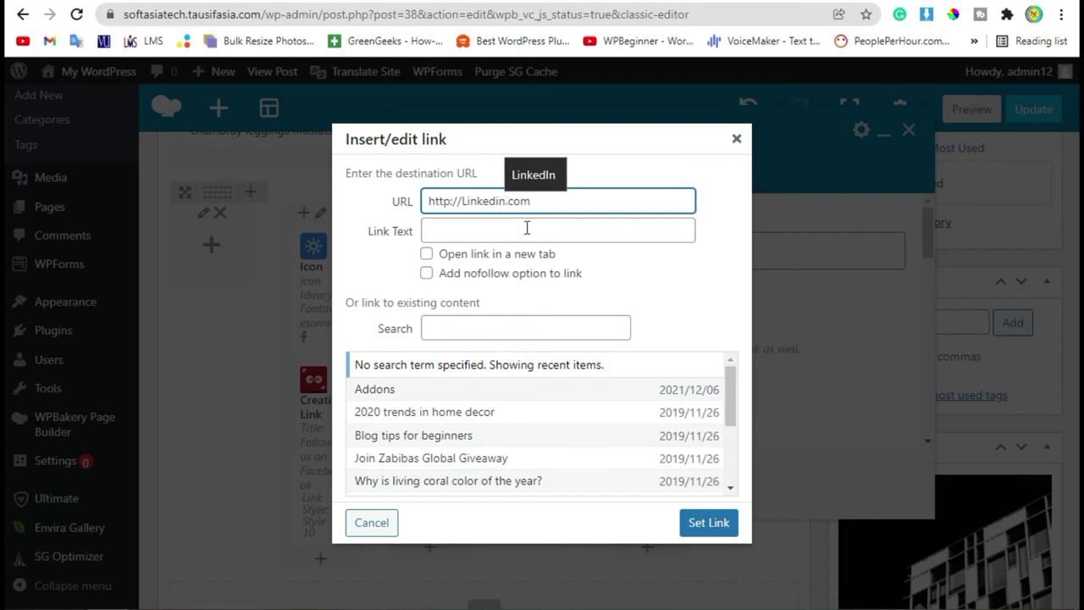
# - Make the LinkedIn link open in a new tab, use hover Style 7, and save
pyautogui.click(520, 255)
pyautogui.click(709, 521)
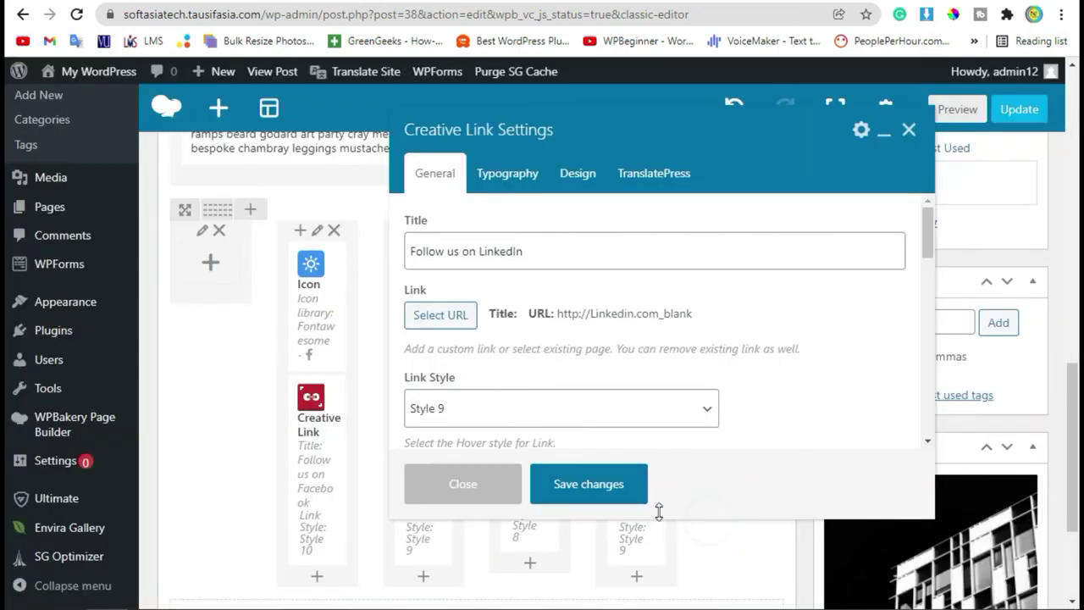
pyautogui.click(511, 411)
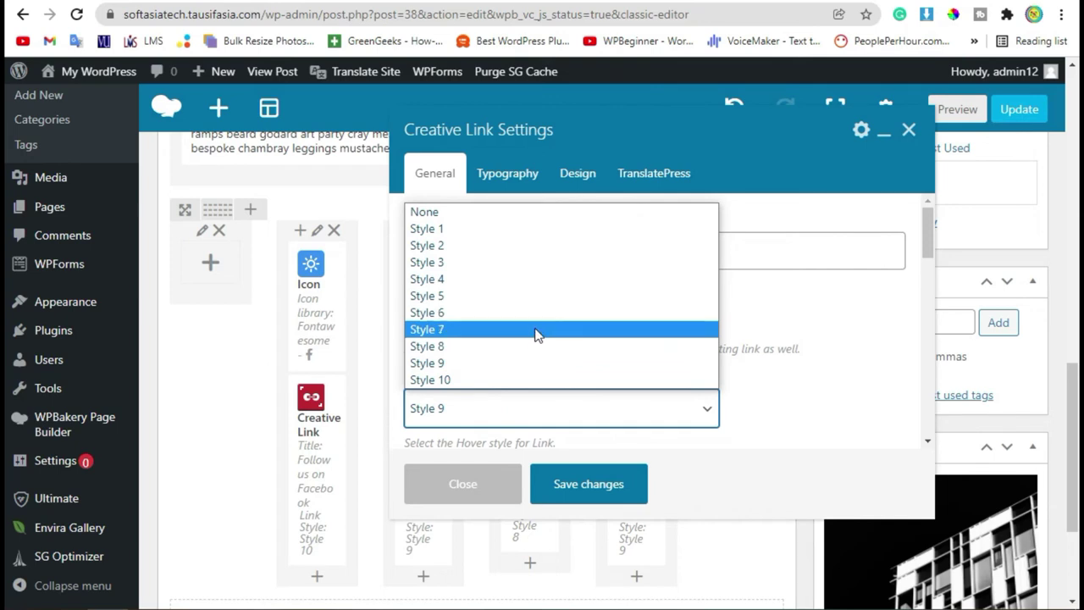
pyautogui.click(536, 329)
pyautogui.click(585, 483)
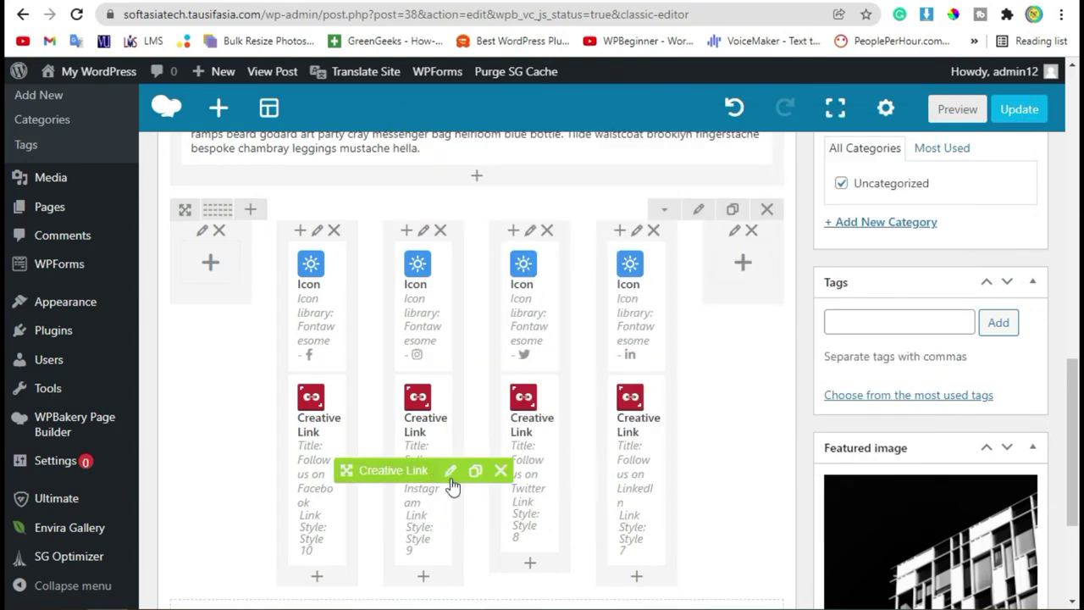
# - Set the Instagram creative link to open in a new tab and save it
pyautogui.click(450, 471)
pyautogui.click(434, 314)
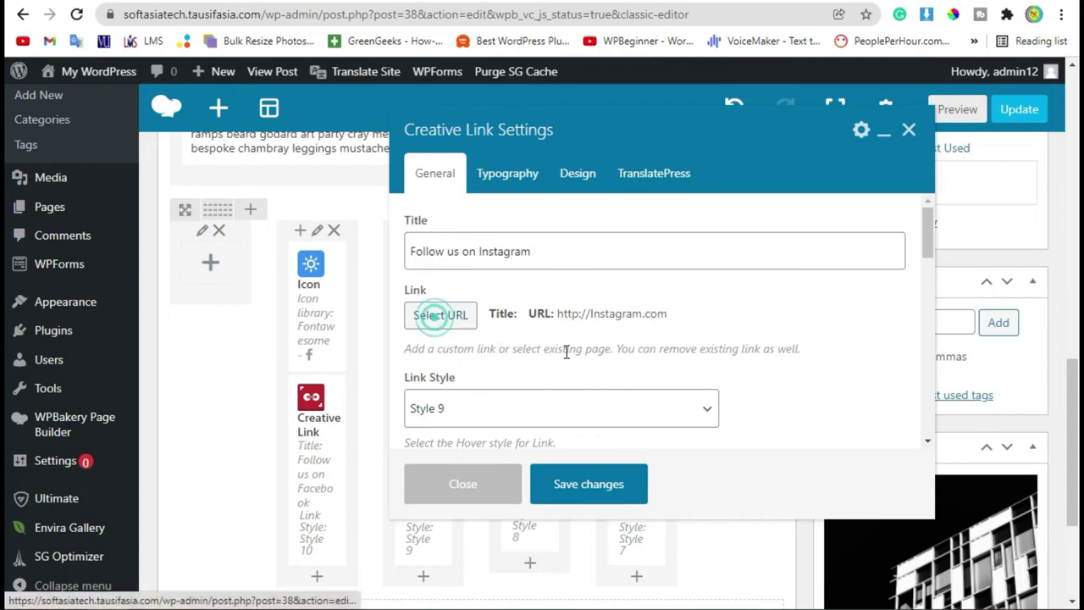
pyautogui.click(481, 251)
pyautogui.click(703, 520)
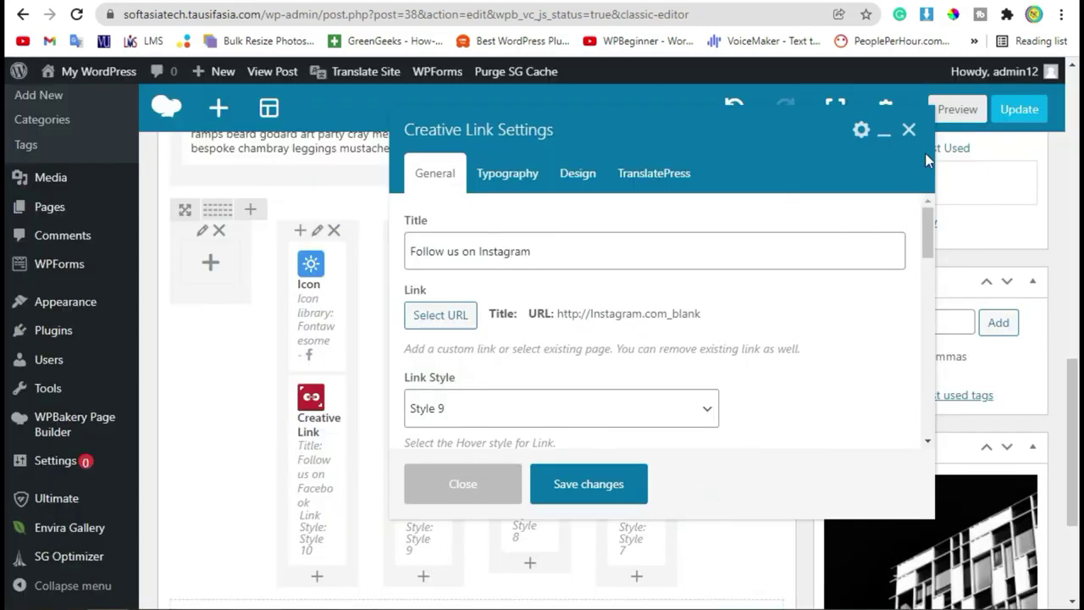
pyautogui.click(550, 491)
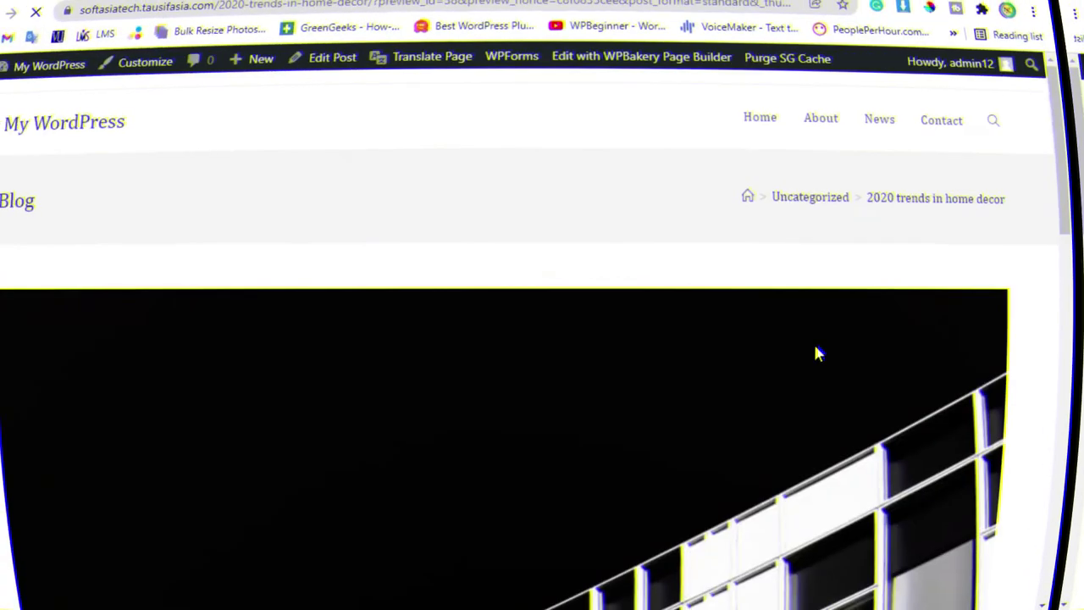
pyautogui.scroll(-10, 829, 347)
pyautogui.scroll(-5, 828, 347)
pyautogui.scroll(3, 847, 348)
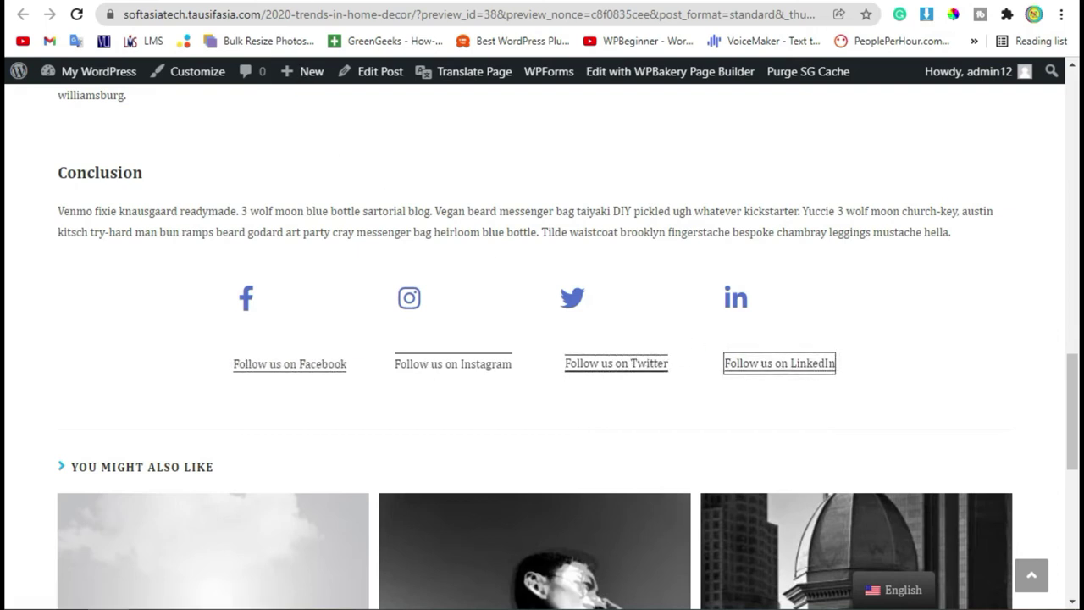
pyautogui.hotkey('ctrl', 'w')
# - Give the Facebook link hover Style 1 and the Instagram link Style 2
pyautogui.click(347, 476)
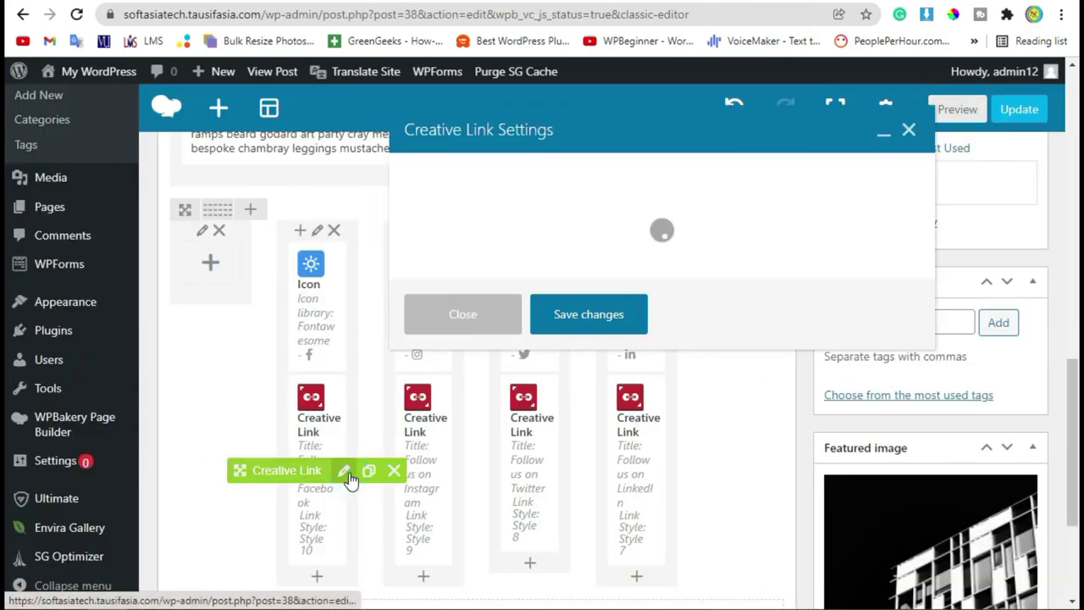
pyautogui.click(515, 410)
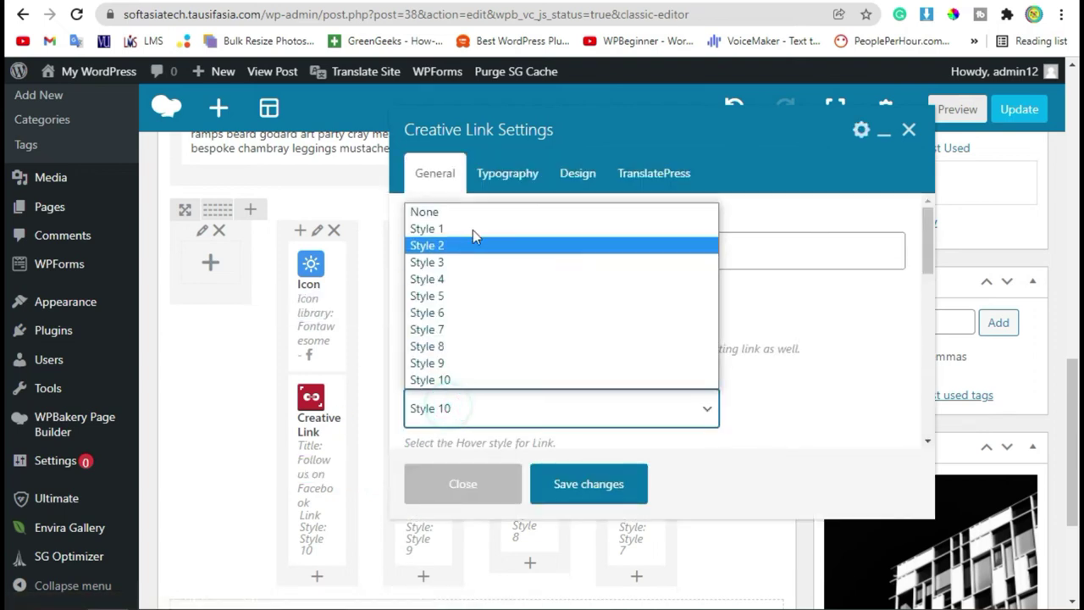
pyautogui.click(476, 227)
pyautogui.click(548, 485)
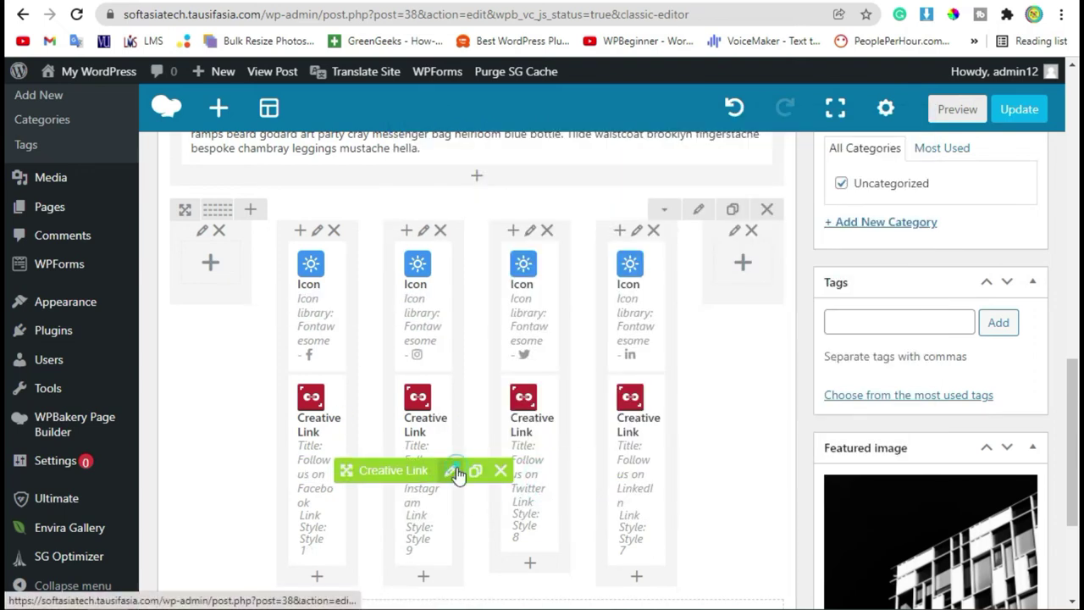
pyautogui.click(457, 476)
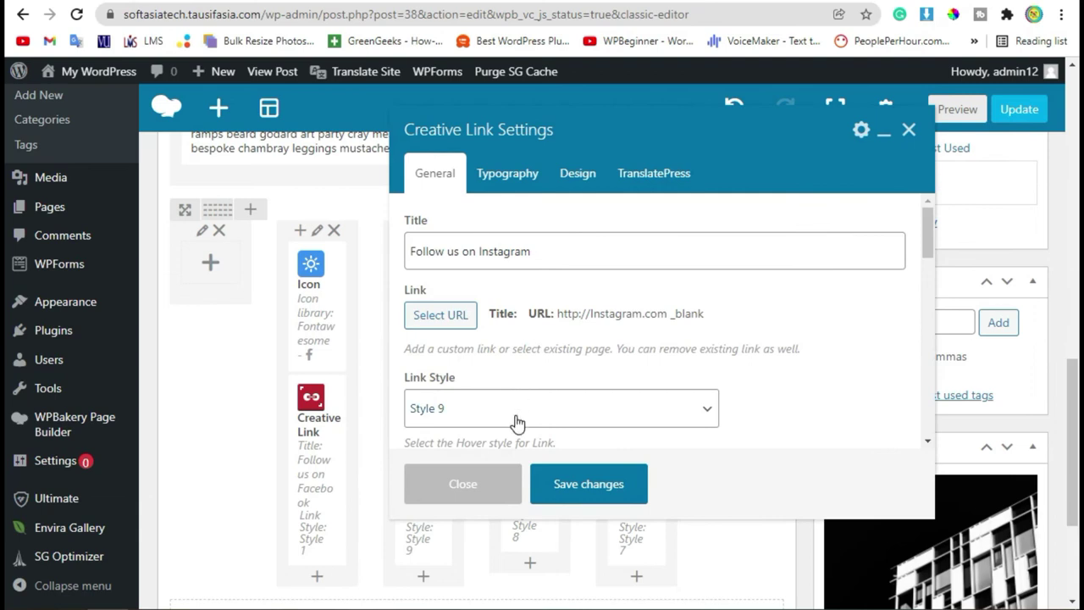
pyautogui.click(518, 422)
pyautogui.click(489, 249)
pyautogui.click(555, 484)
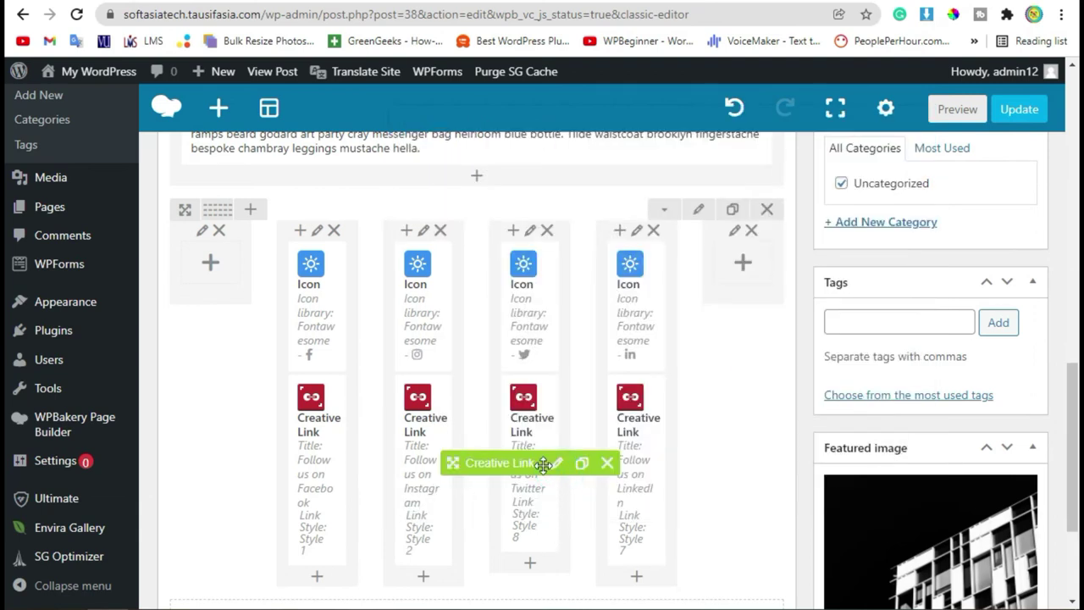
# - Give the Twitter link hover Style 3 and the LinkedIn link Style 4
pyautogui.click(559, 463)
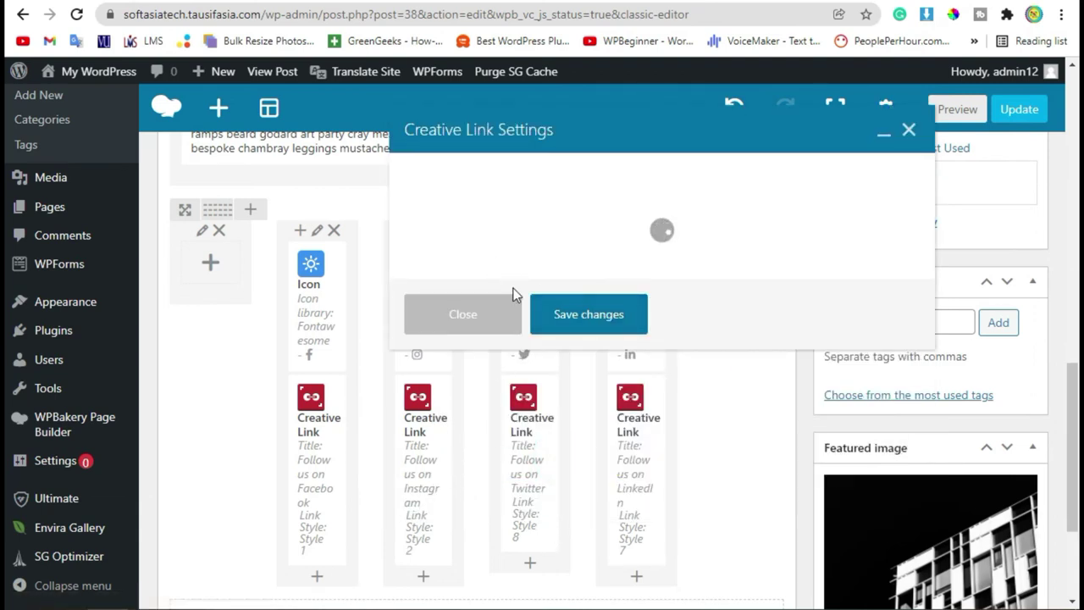
pyautogui.click(489, 410)
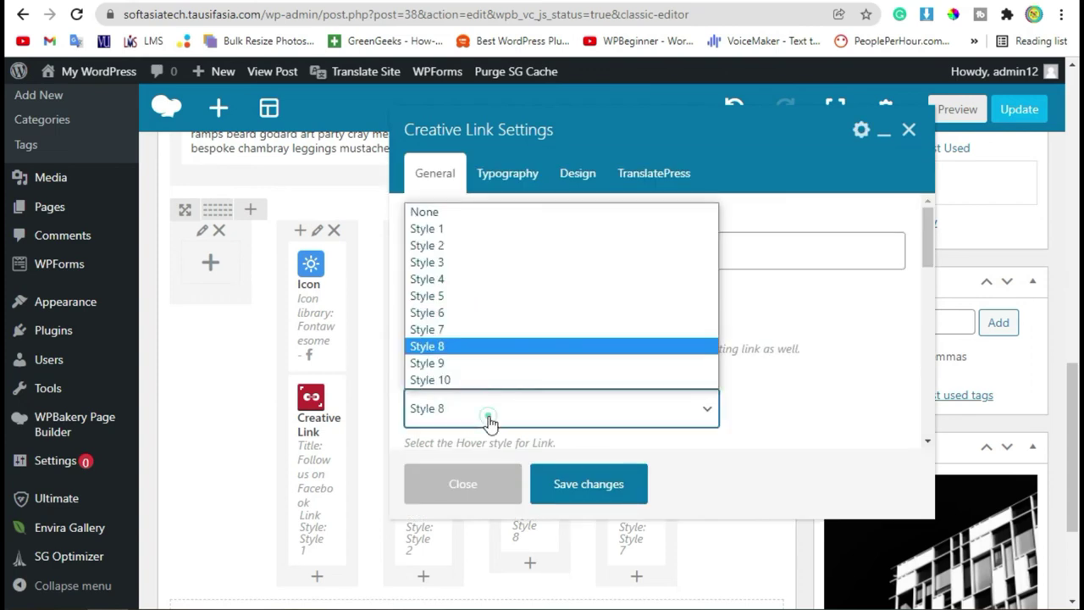
pyautogui.click(502, 262)
pyautogui.click(561, 484)
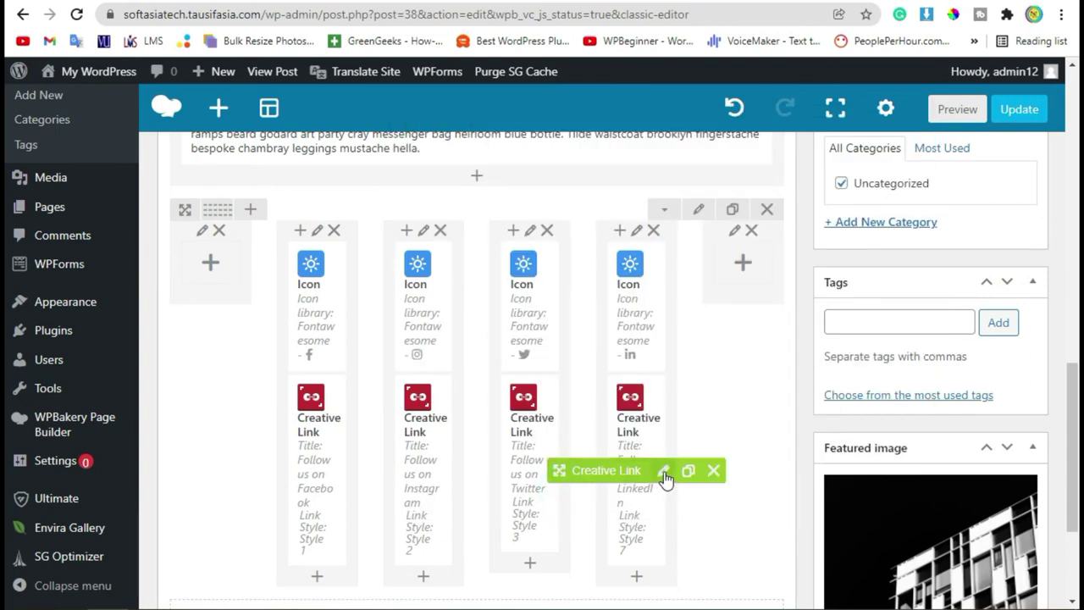
pyautogui.click(663, 473)
pyautogui.click(489, 410)
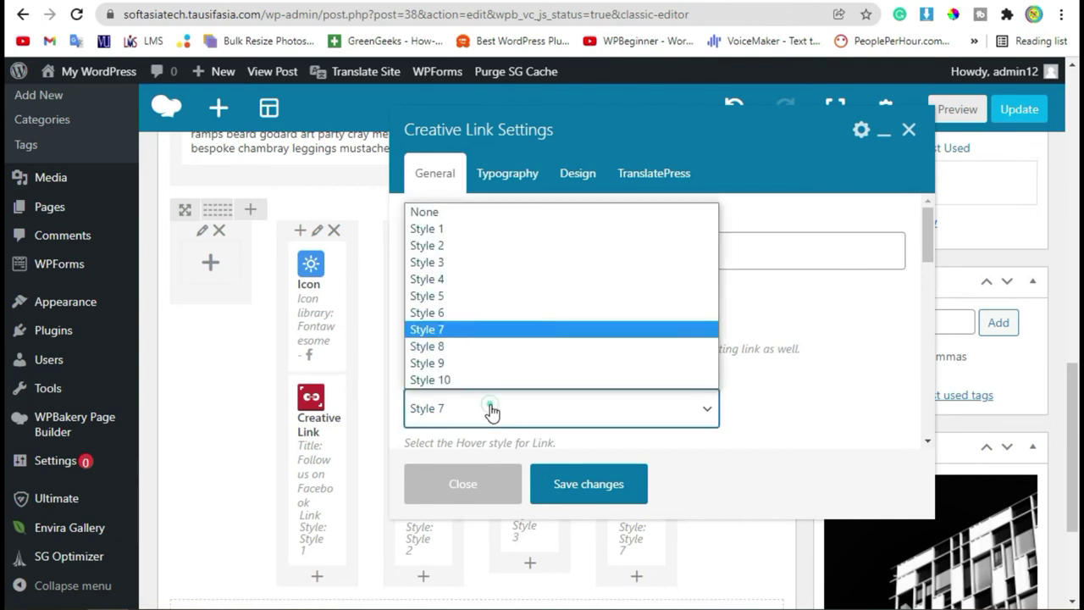
pyautogui.click(496, 280)
pyautogui.click(604, 488)
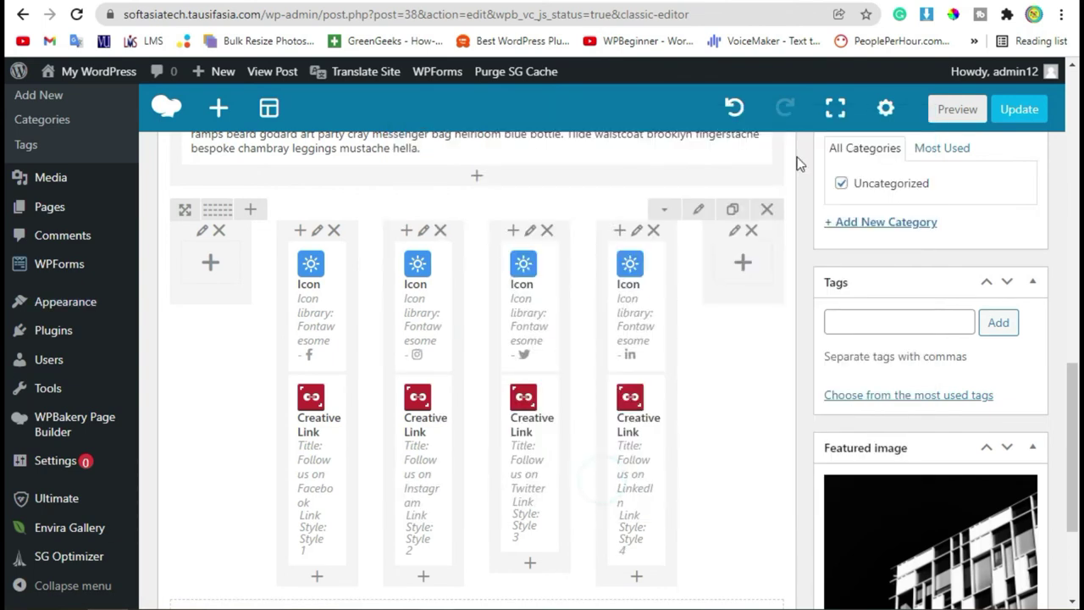
pyautogui.click(950, 110)
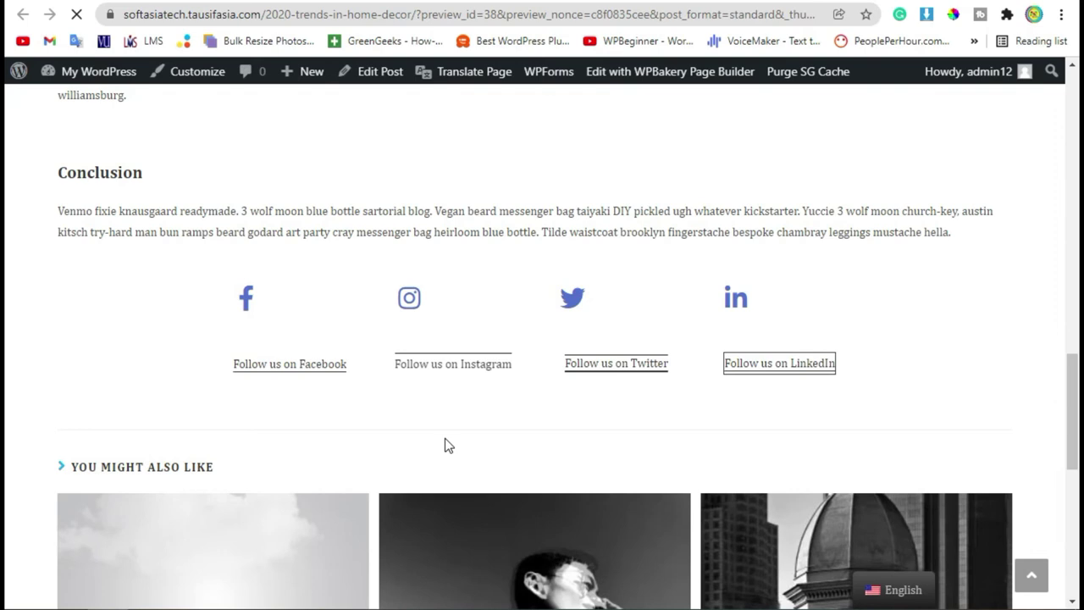
pyautogui.scroll(-7, 434, 406)
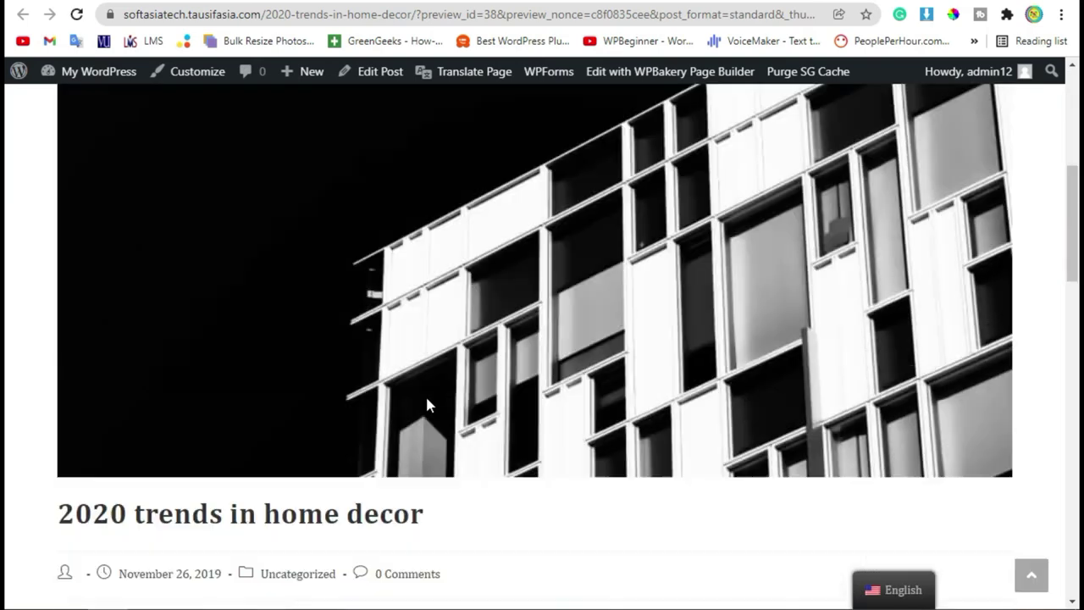
pyautogui.scroll(-15, 450, 410)
pyautogui.scroll(4, 450, 410)
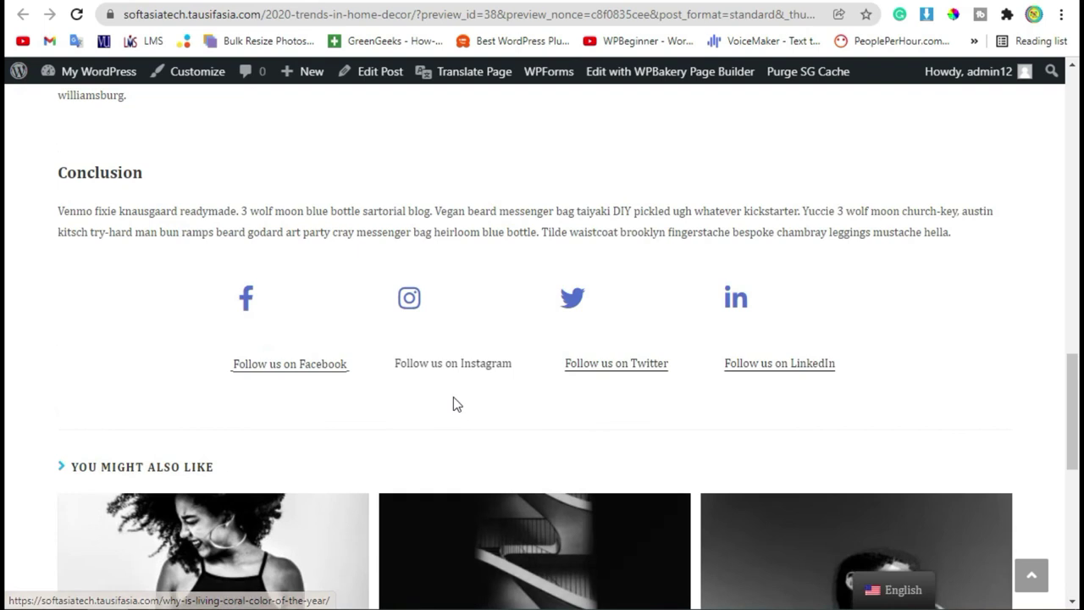
pyautogui.click(316, 370)
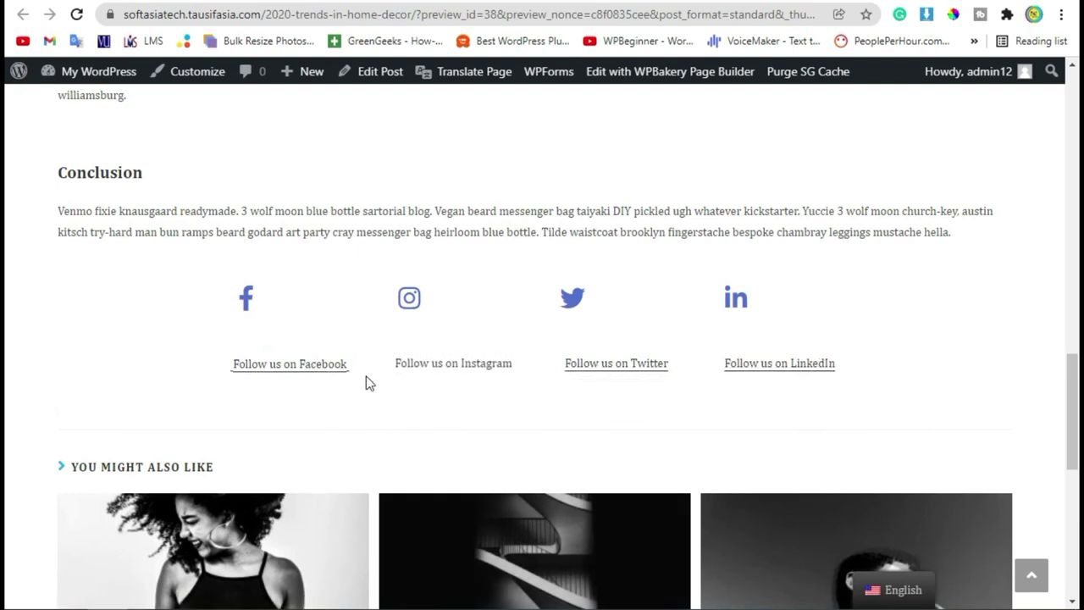
pyautogui.click(288, 366)
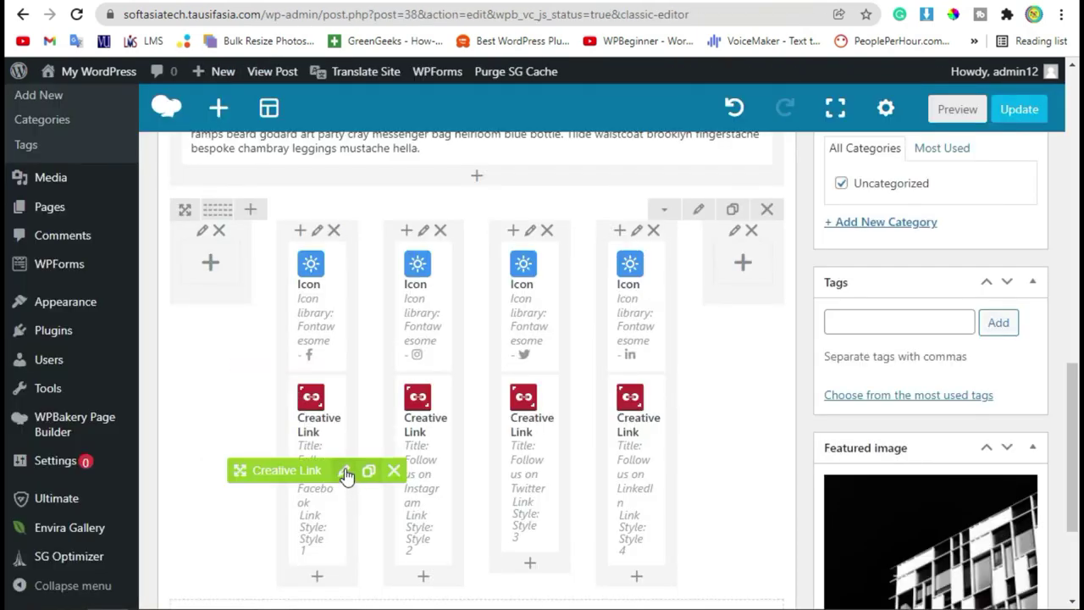
# - Set the Facebook creative link's colour to red #dd3333 and its hover colour to yellow
pyautogui.click(346, 473)
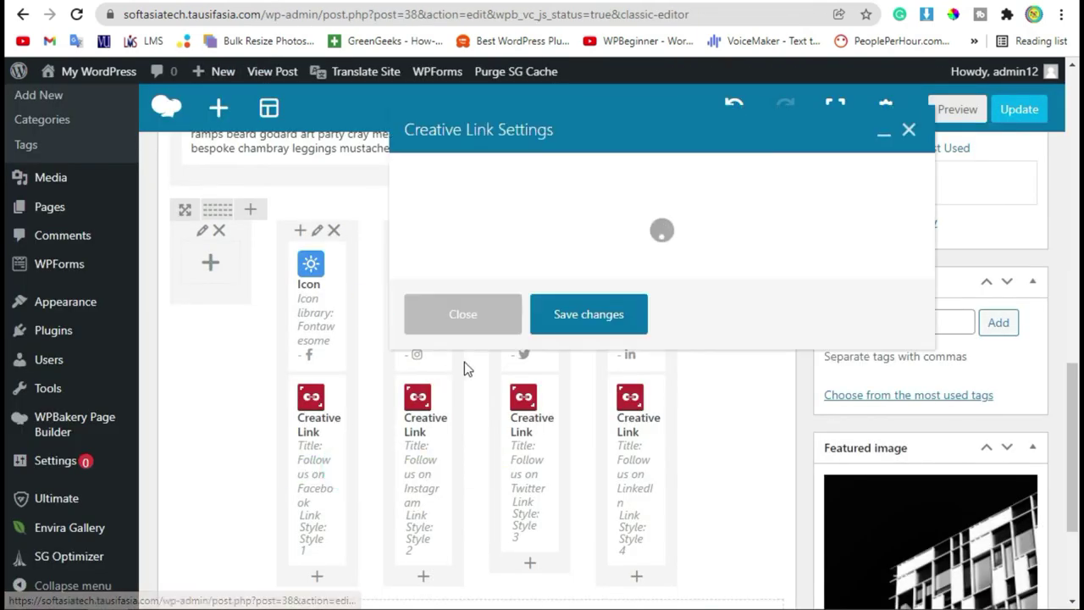
pyautogui.scroll(-4, 607, 356)
pyautogui.scroll(1, 423, 351)
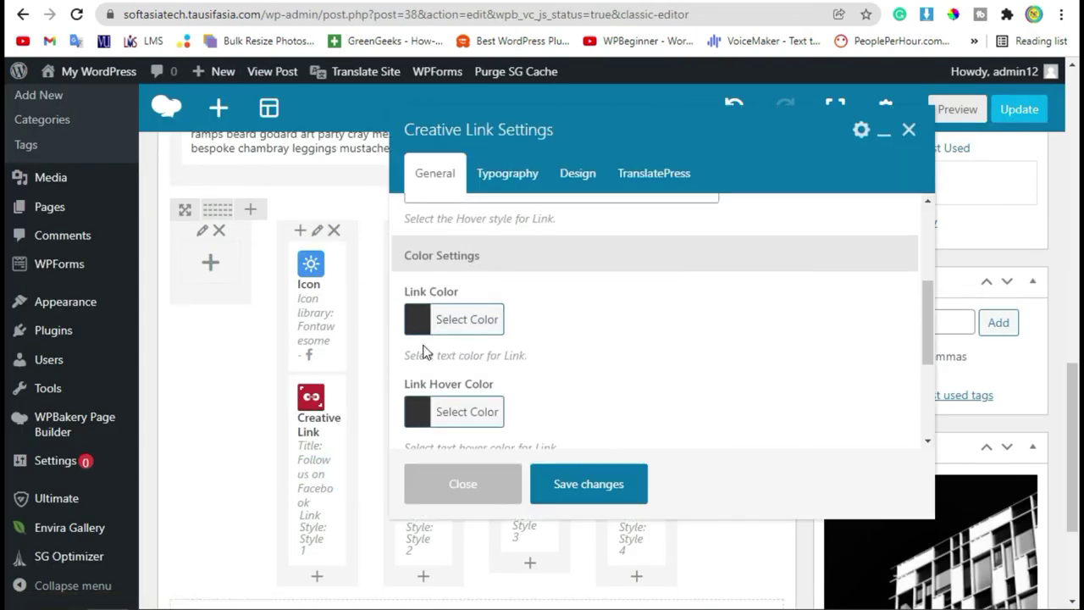
pyautogui.click(416, 317)
pyautogui.scroll(-1, 827, 336)
pyautogui.click(462, 406)
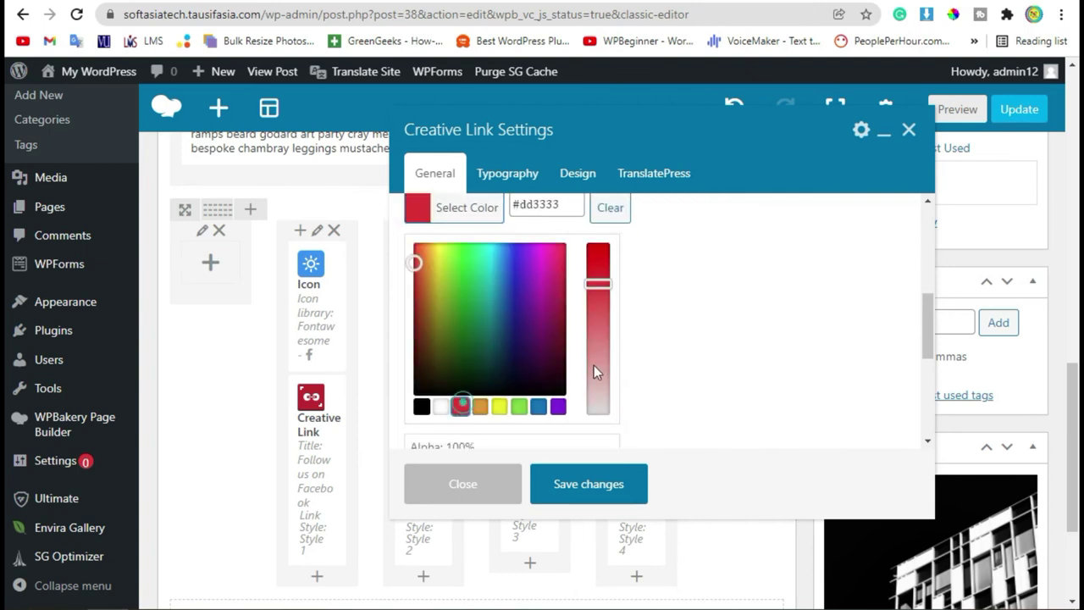
pyautogui.click(739, 298)
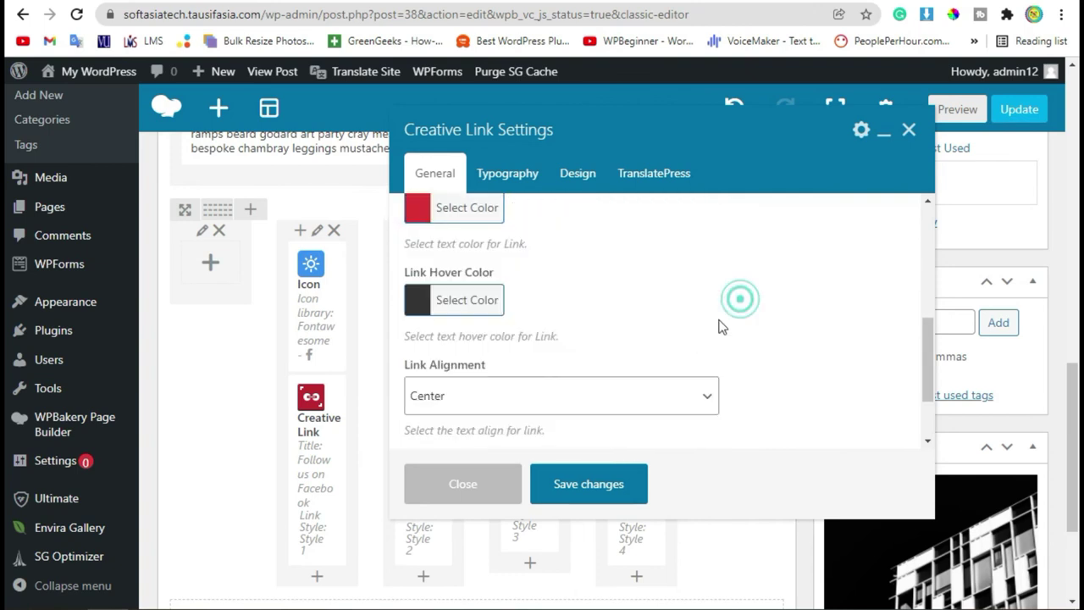
pyautogui.click(424, 313)
pyautogui.scroll(-1, 475, 359)
pyautogui.click(501, 388)
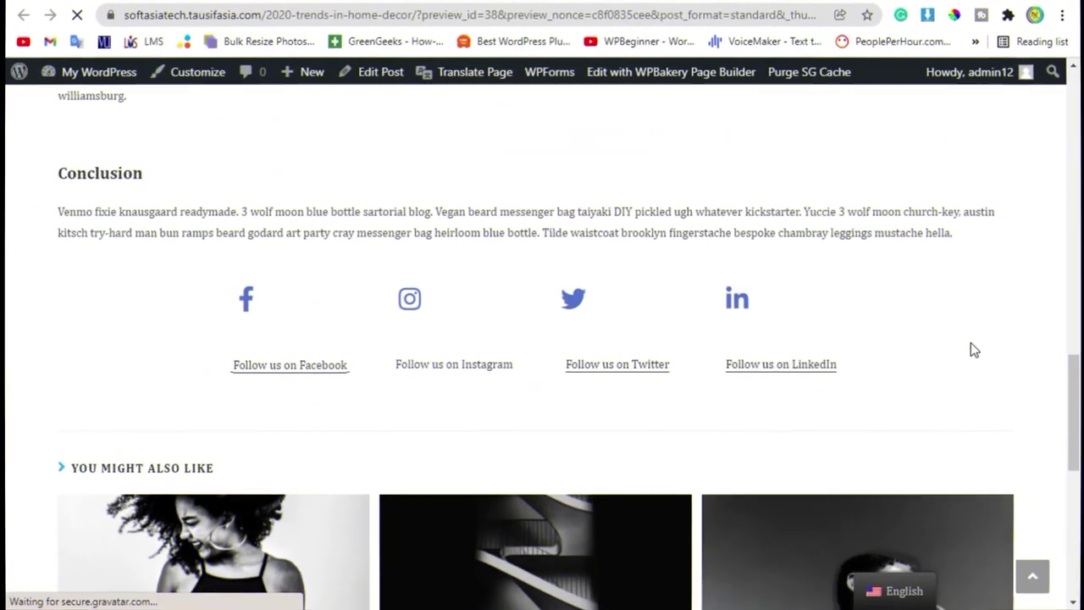
# - In the post preview, find the follow links and test the red 'Follow us on Facebook' link
pyautogui.scroll(15, 734, 383)
pyautogui.scroll(-20, 734, 383)
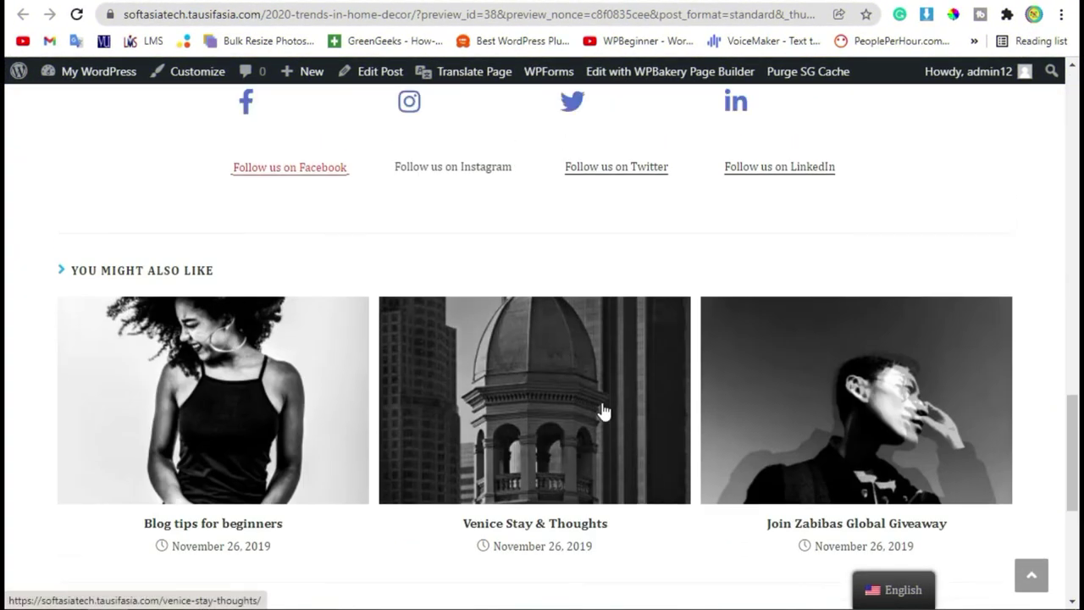
pyautogui.scroll(3, 602, 412)
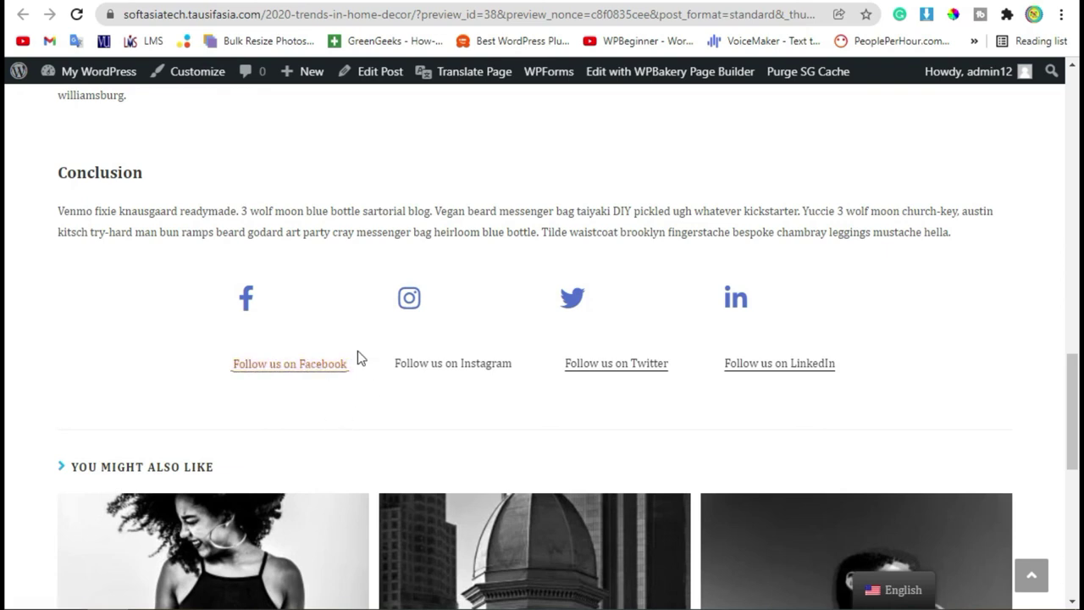
pyautogui.click(340, 365)
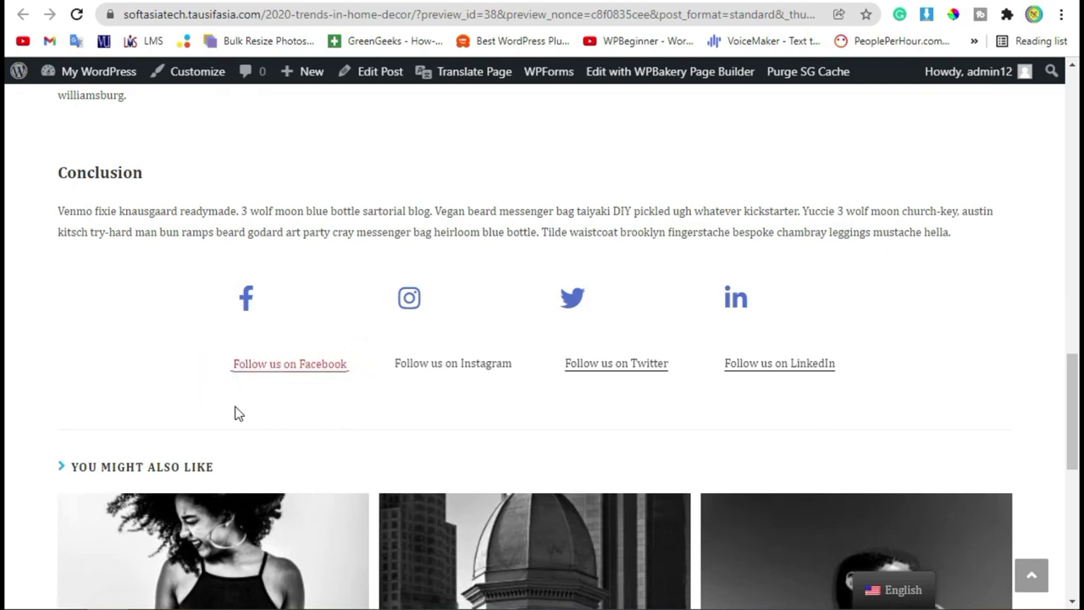